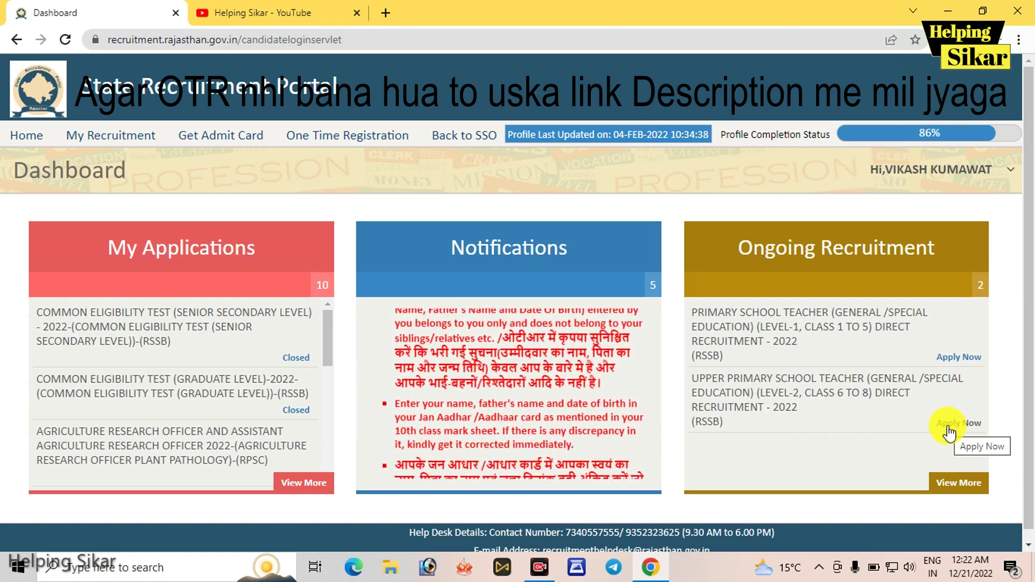
# Start an application for the Upper Primary School Teacher (Level-2) recruitment and choose the TEACHER LEVEL 2 (HINDI) post
pyautogui.click(948, 430)
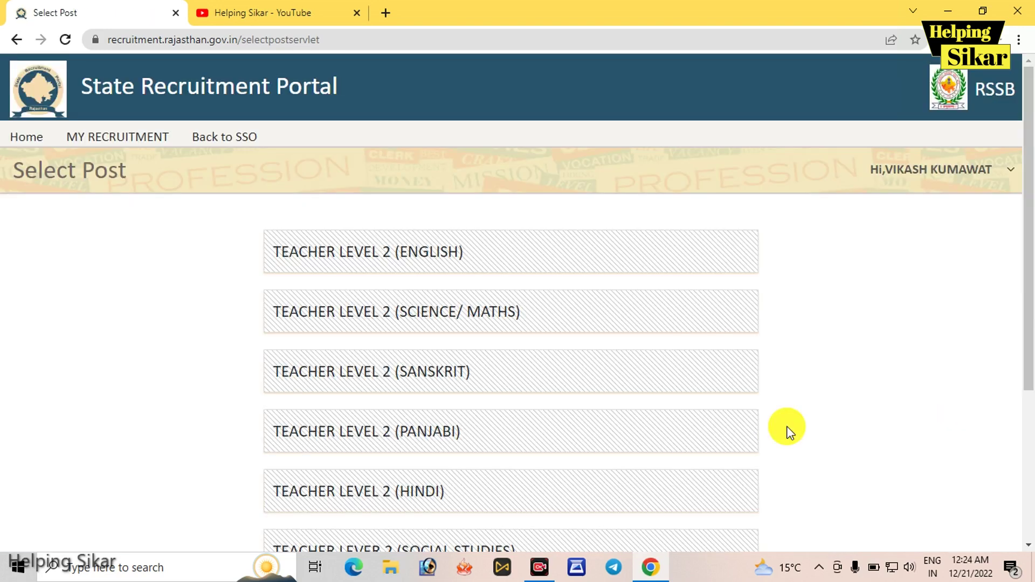
pyautogui.moveTo(1030, 301); pyautogui.dragTo(1029, 393)
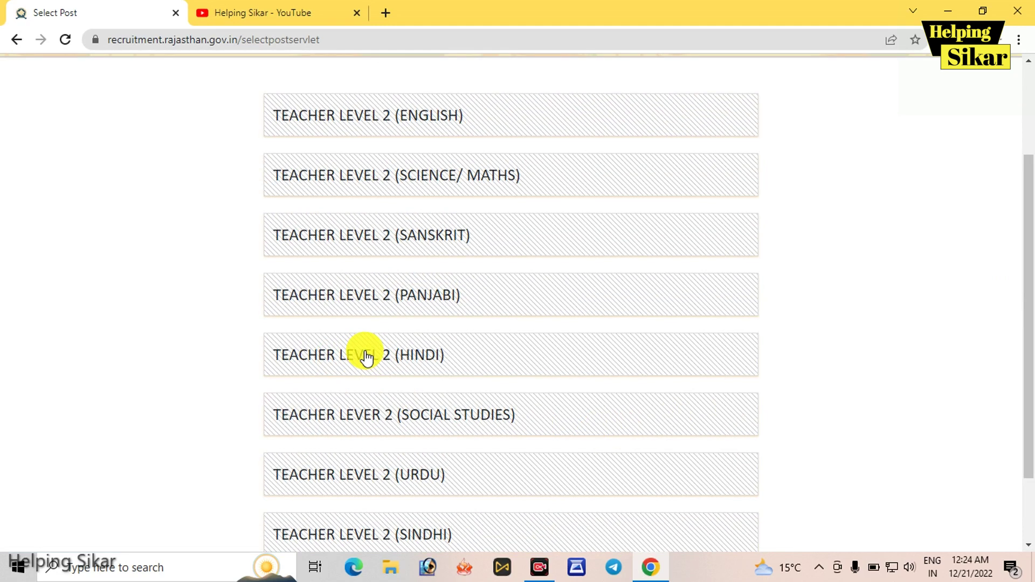
pyautogui.click(397, 354)
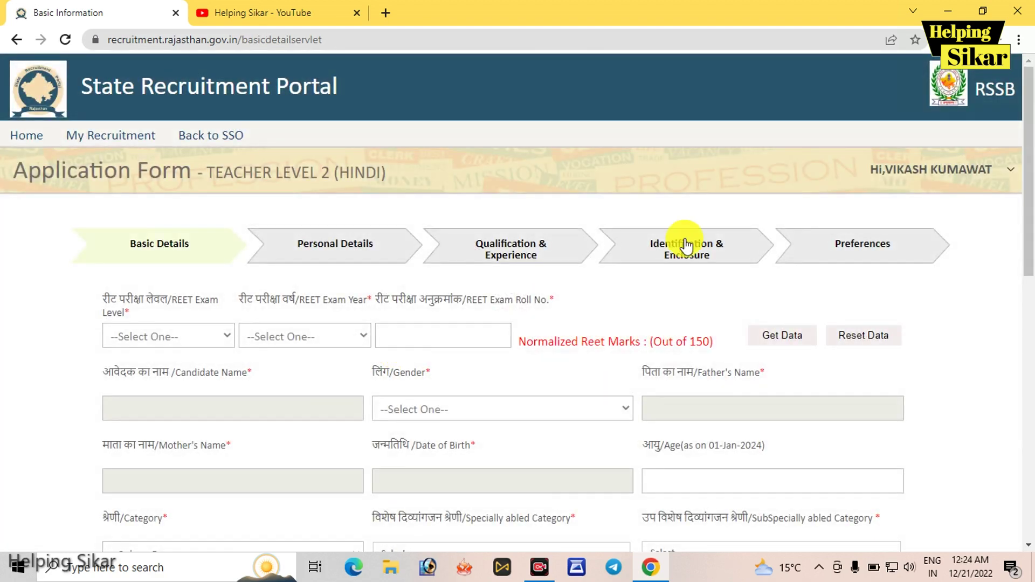
# Set the REET exam level to Level II and the REET exam year to 2022
pyautogui.moveTo(1033, 173); pyautogui.dragTo(1033, 213)
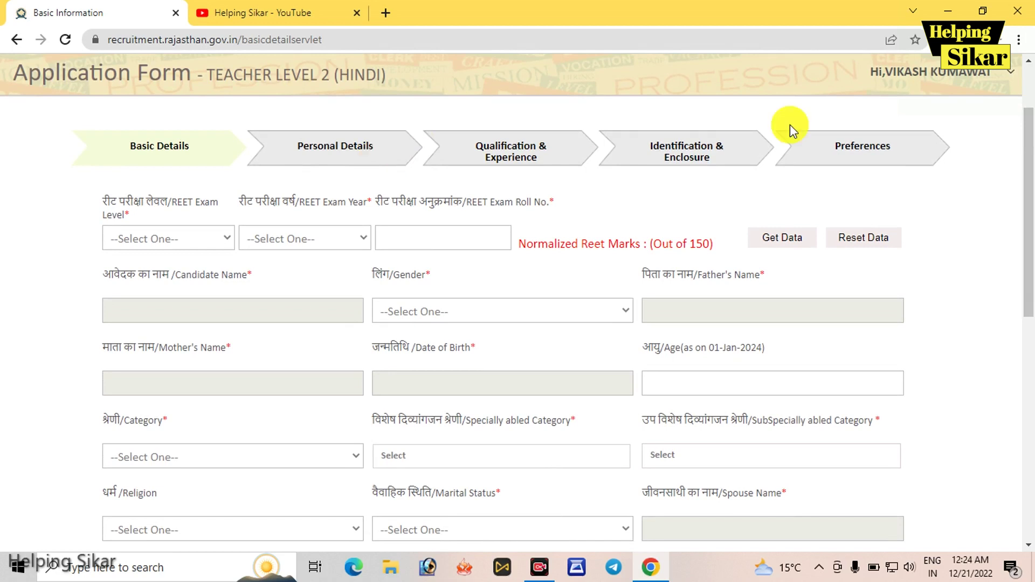
pyautogui.scroll(-1, 1032, 156)
pyautogui.scroll(-1, 1033, 156)
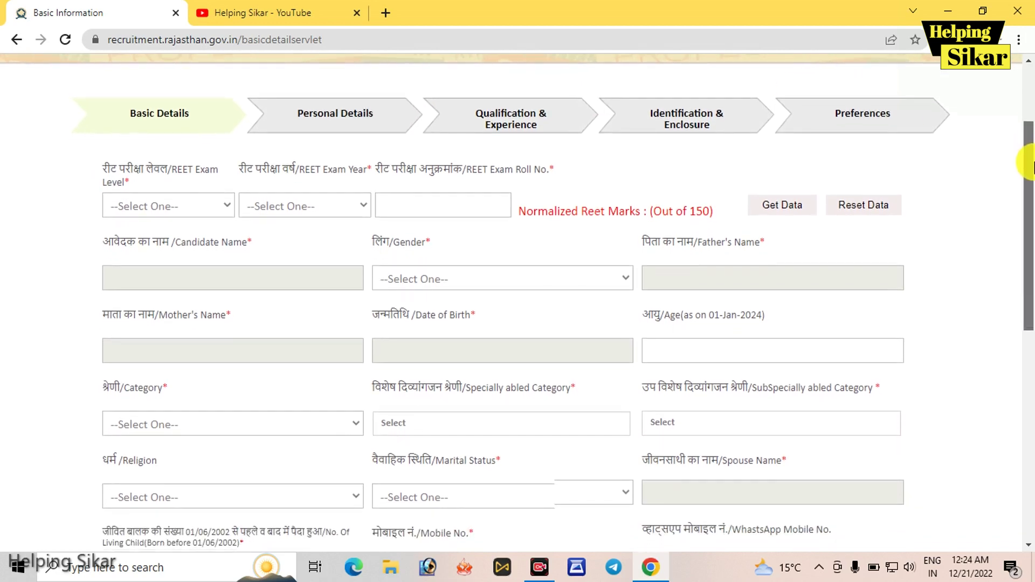
pyautogui.click(146, 188)
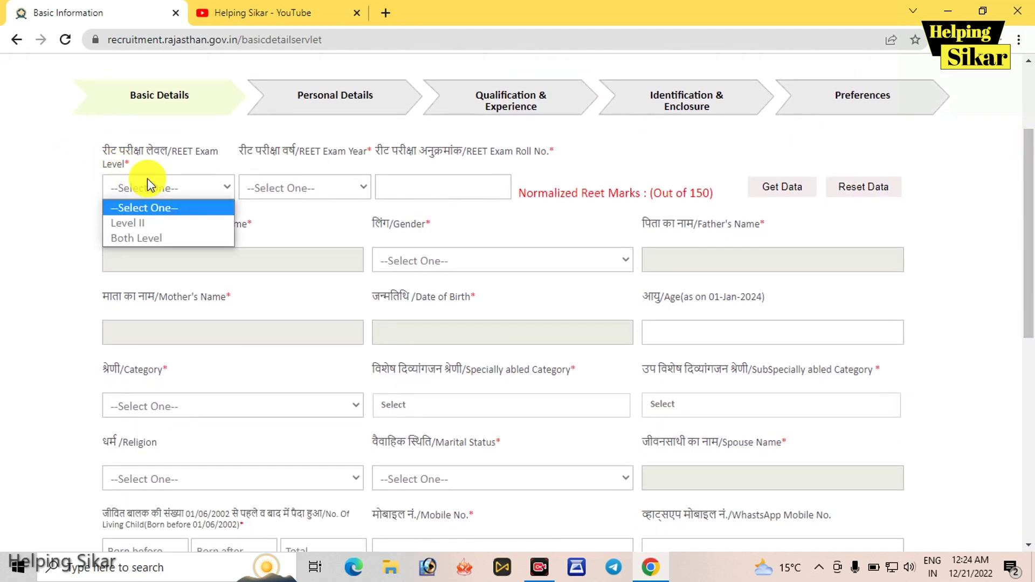
pyautogui.click(161, 231)
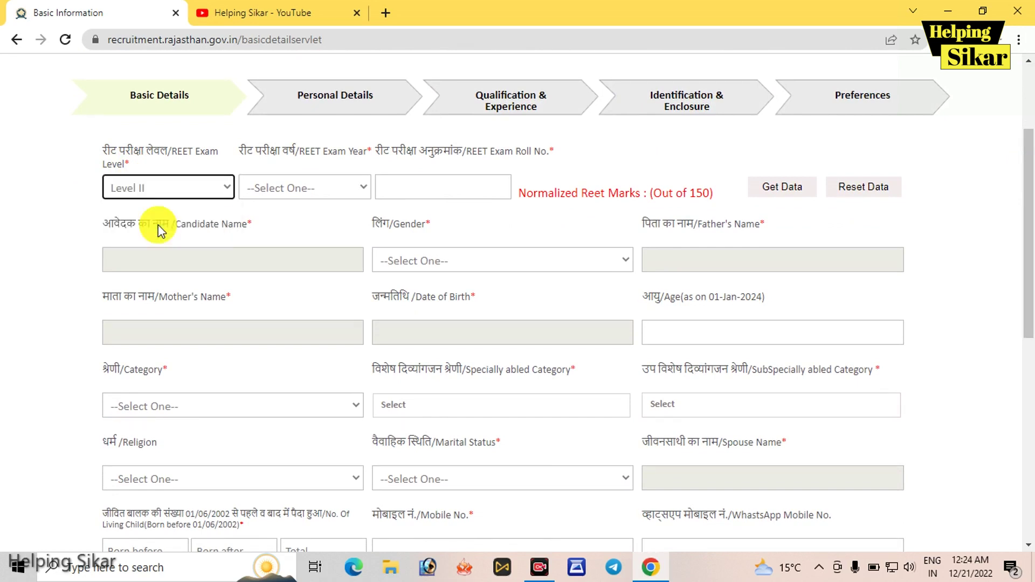
pyautogui.click(155, 190)
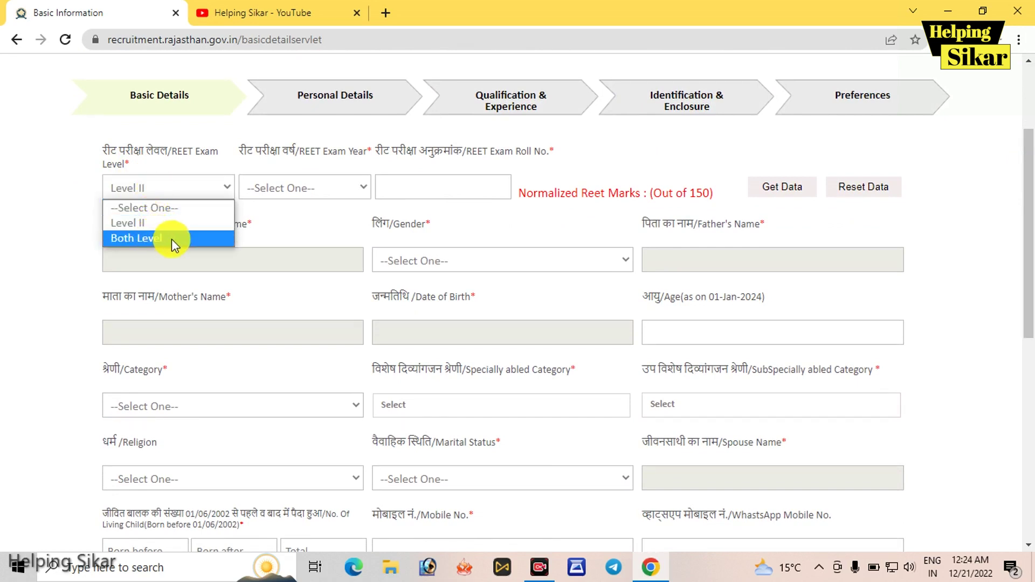
pyautogui.click(163, 224)
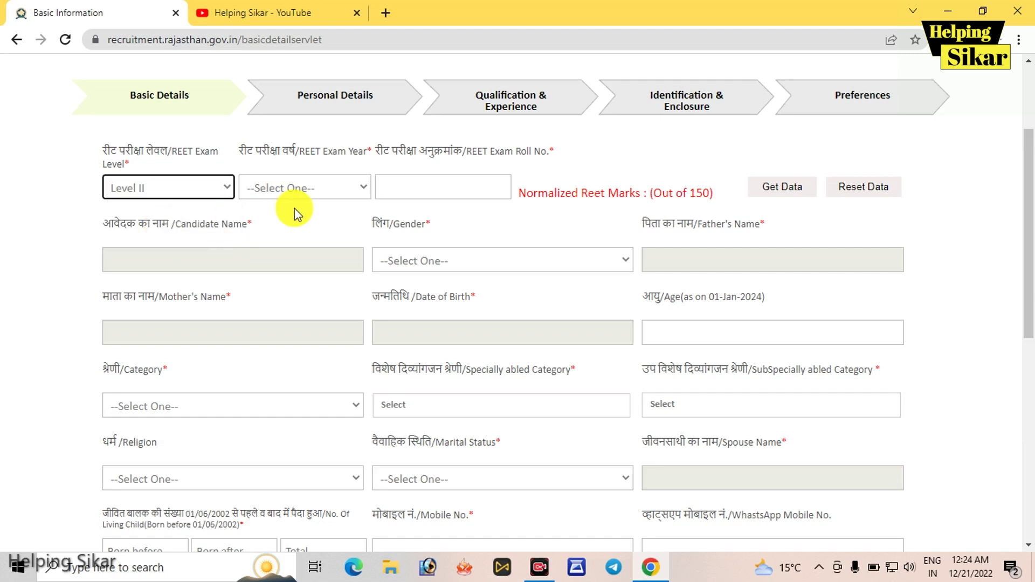
pyautogui.click(291, 186)
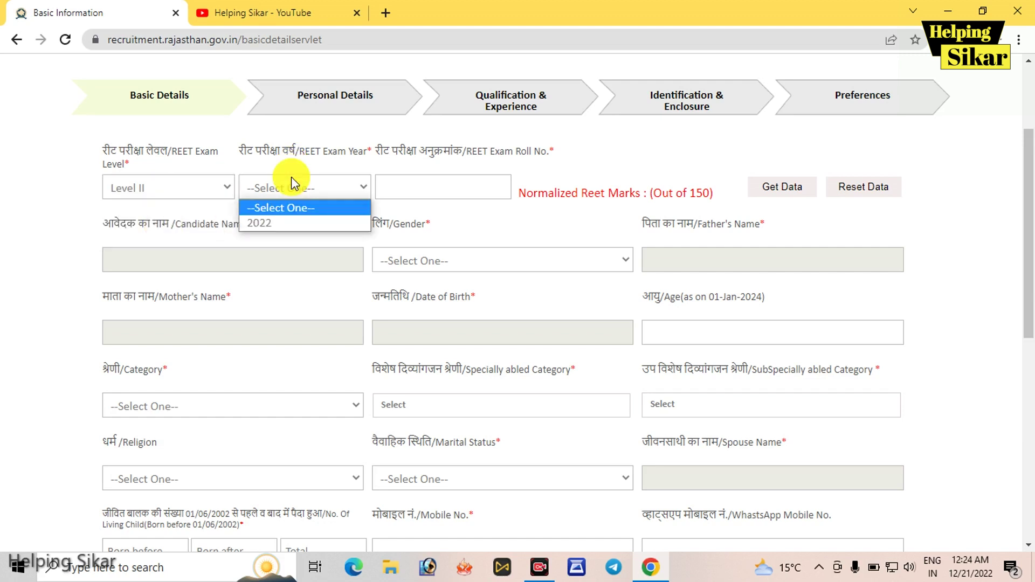
pyautogui.click(301, 224)
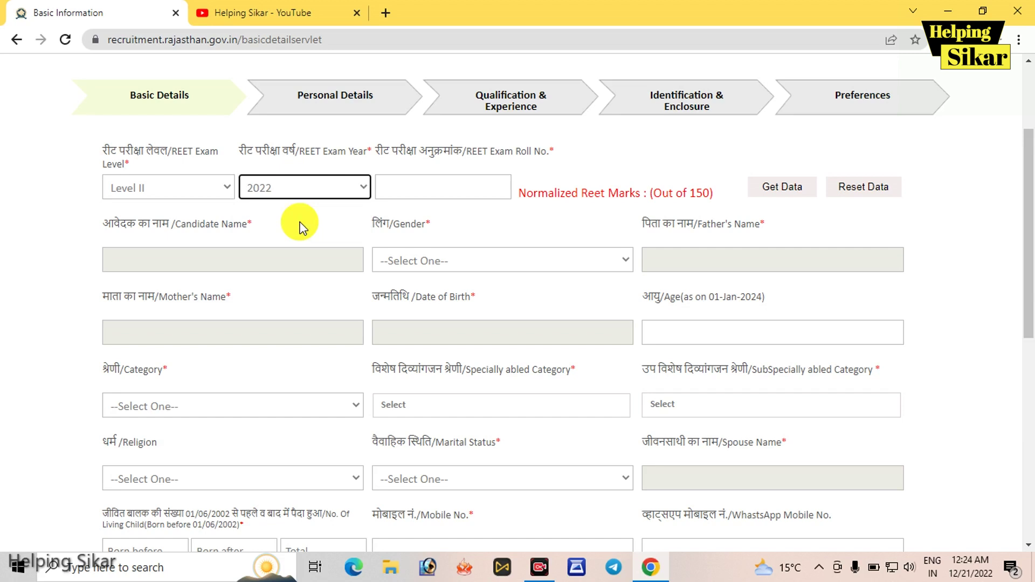
# Enter the candidate's REET exam roll number and fetch the candidate's data
pyautogui.click(400, 186)
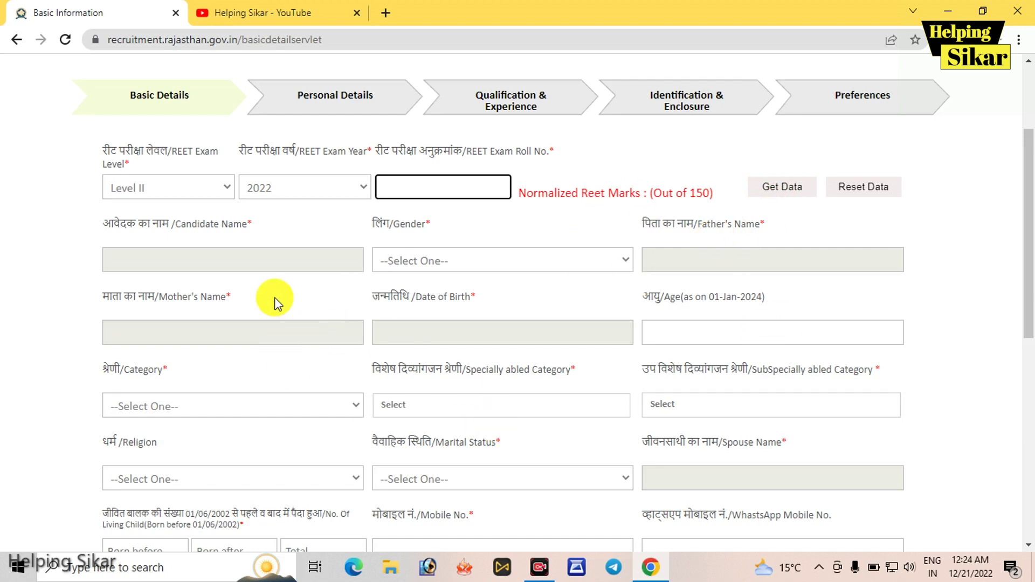
pyautogui.moveTo(69, 266); pyautogui.dragTo(335, 345)
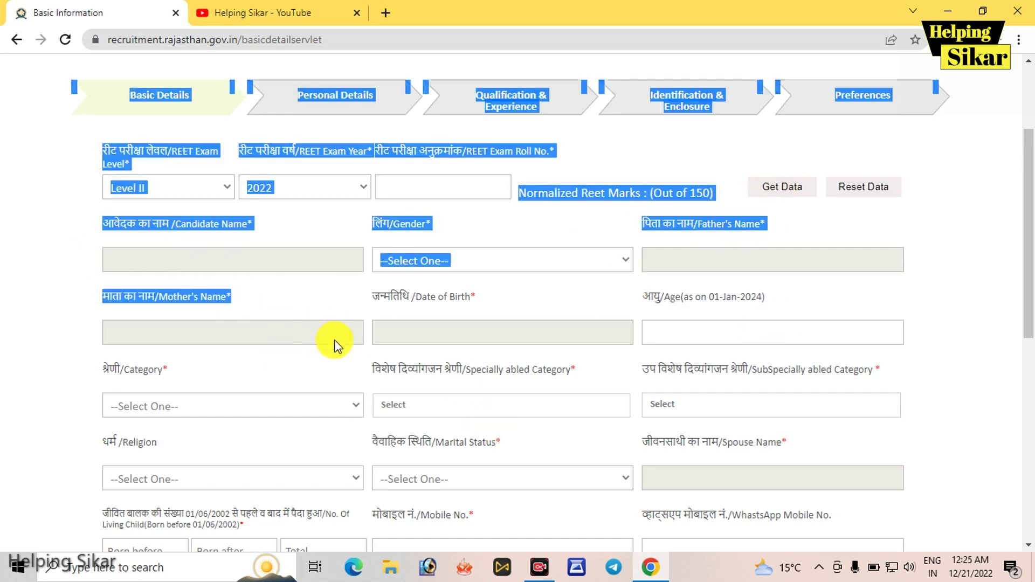
pyautogui.click(298, 317)
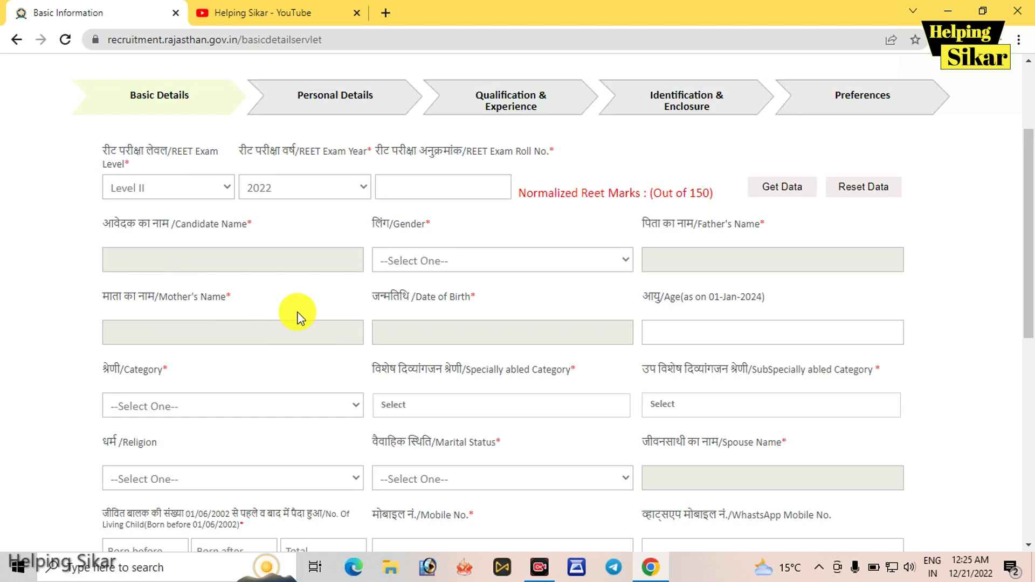
pyautogui.click(780, 187)
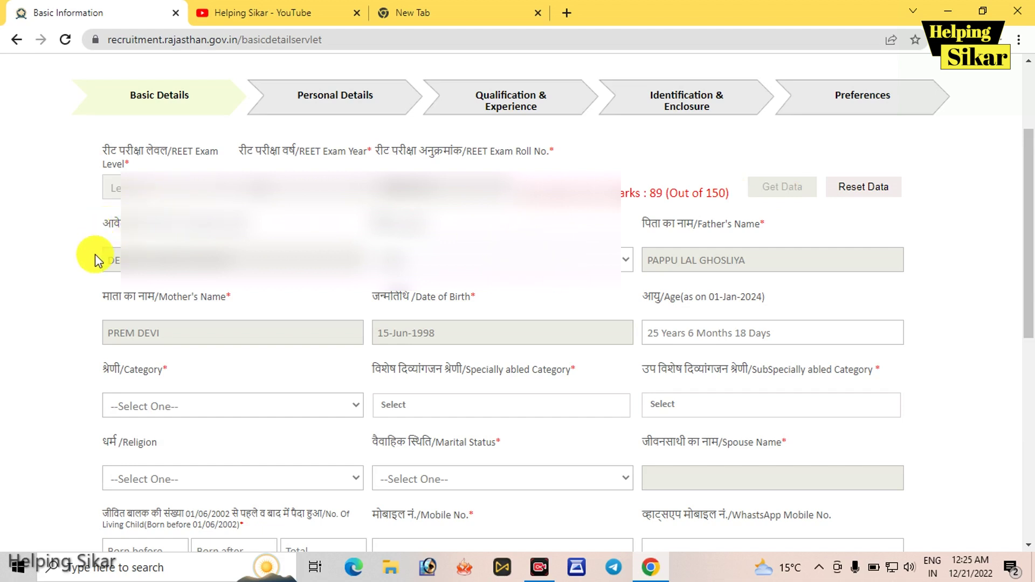
# Check the fetched candidate name, father's name, mother's name and date of birth
pyautogui.moveTo(94, 260); pyautogui.dragTo(283, 256)
pyautogui.click(272, 255)
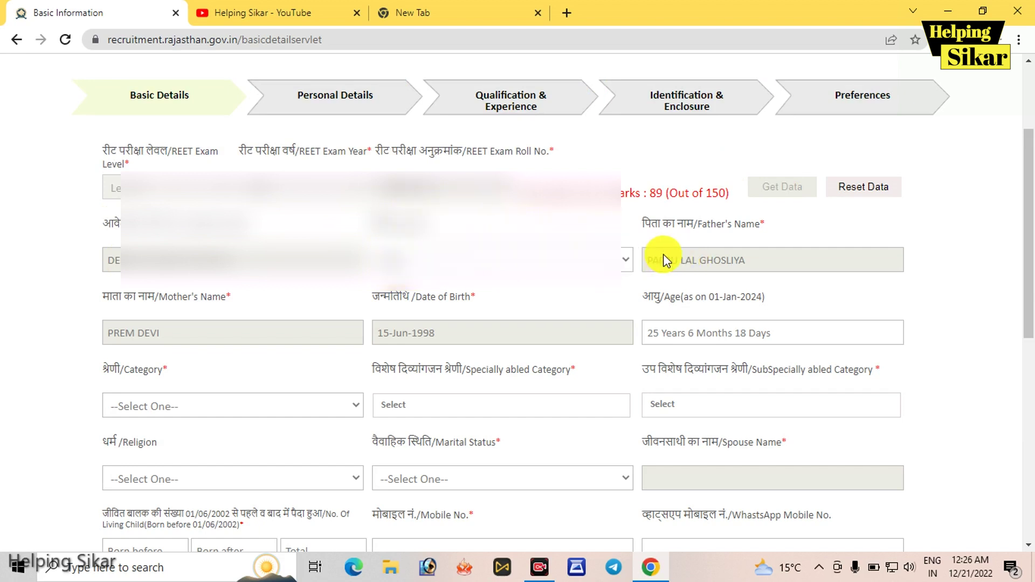
pyautogui.moveTo(654, 261); pyautogui.dragTo(739, 262)
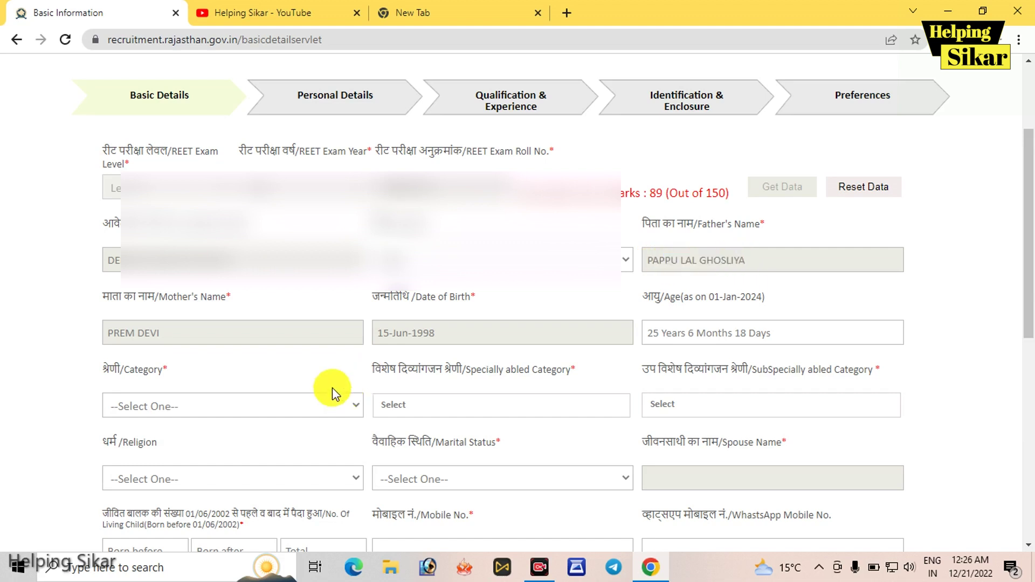
pyautogui.moveTo(113, 340); pyautogui.dragTo(167, 340)
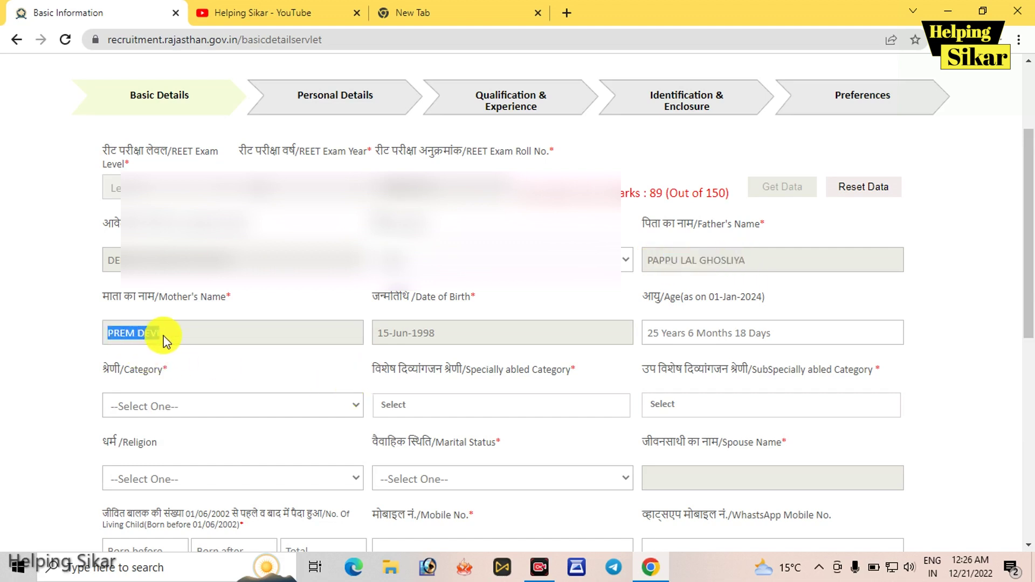
pyautogui.doubleClick(399, 341)
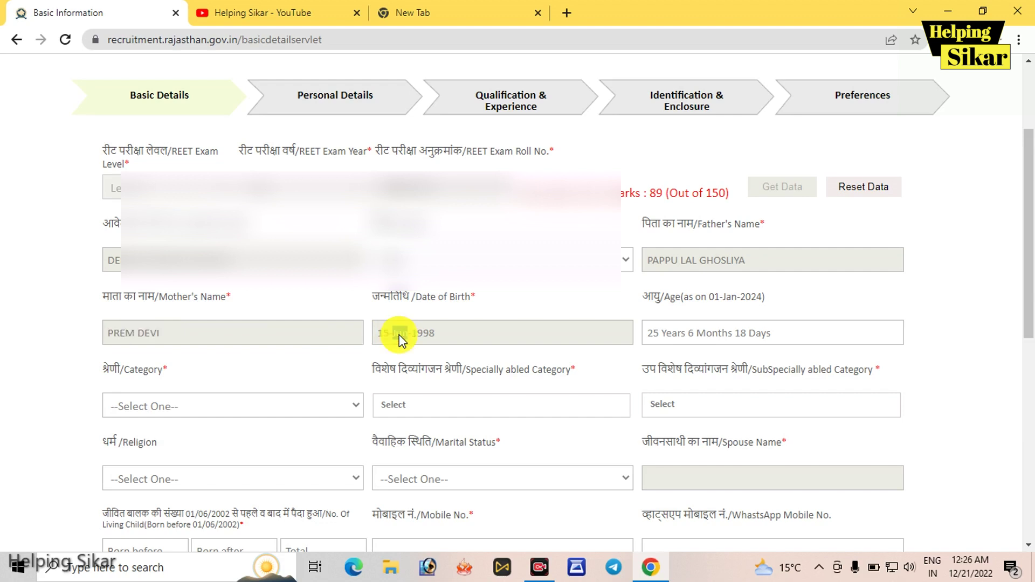
# Set the category to OBC-NON CREAMY and the specially abled category to Not Applicable
pyautogui.click(182, 410)
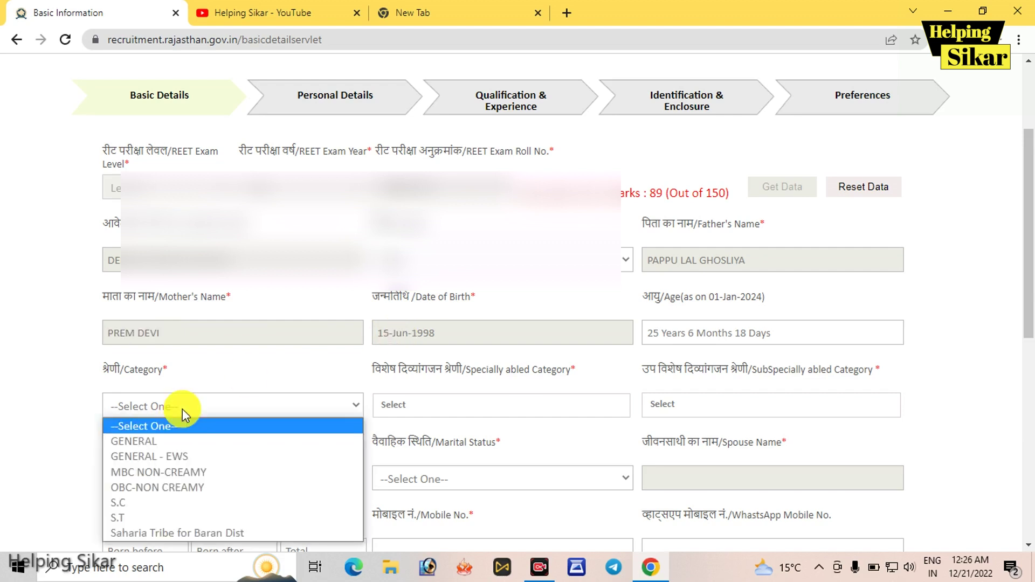
pyautogui.click(173, 489)
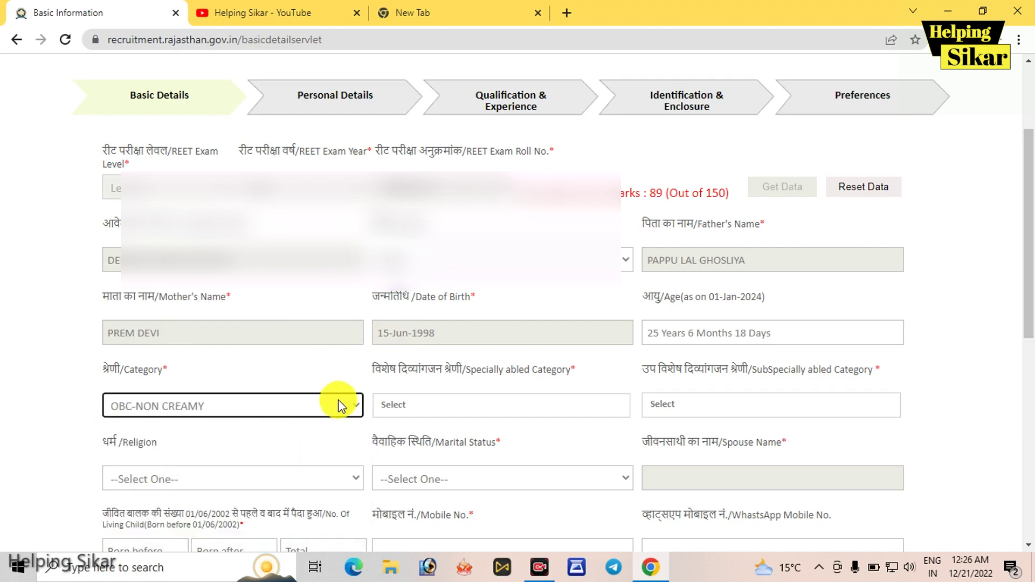
pyautogui.click(332, 427)
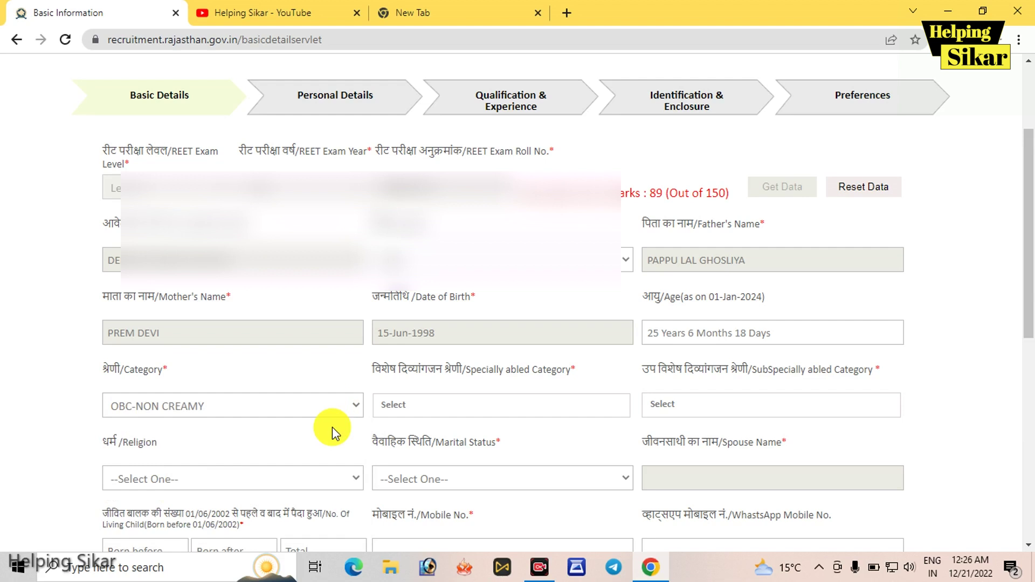
pyautogui.click(413, 414)
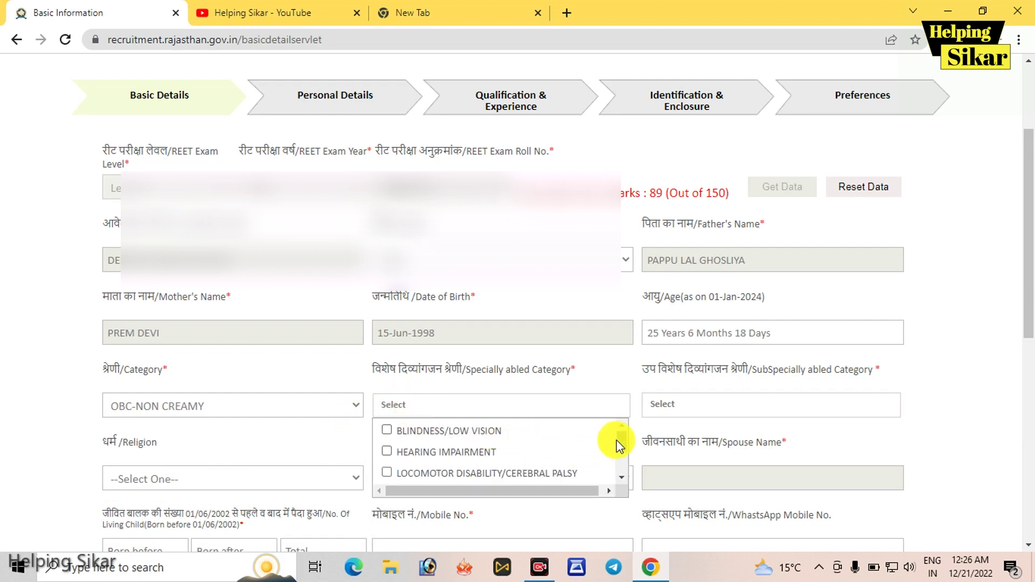
pyautogui.moveTo(620, 439); pyautogui.dragTo(623, 474)
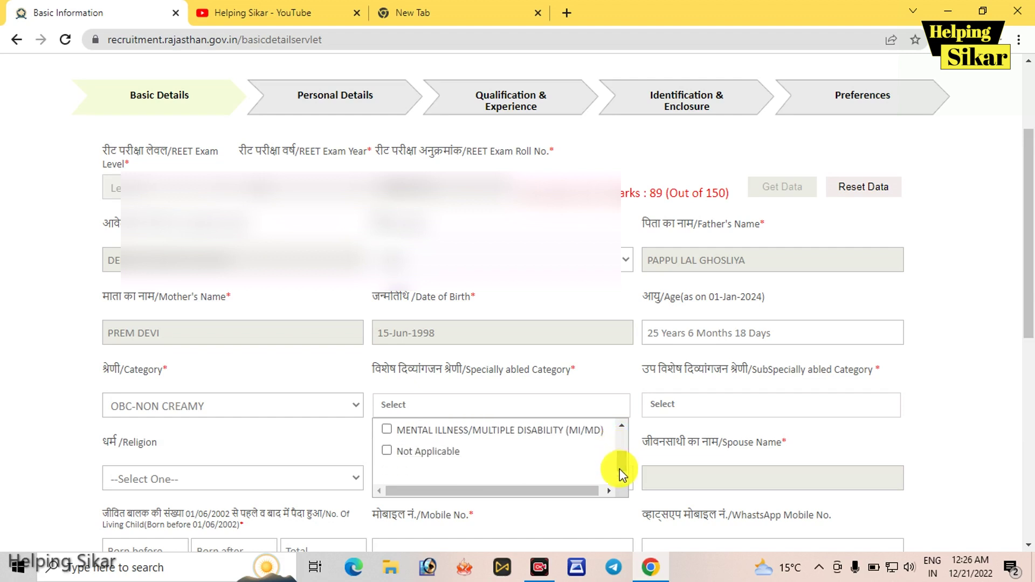
pyautogui.click(387, 451)
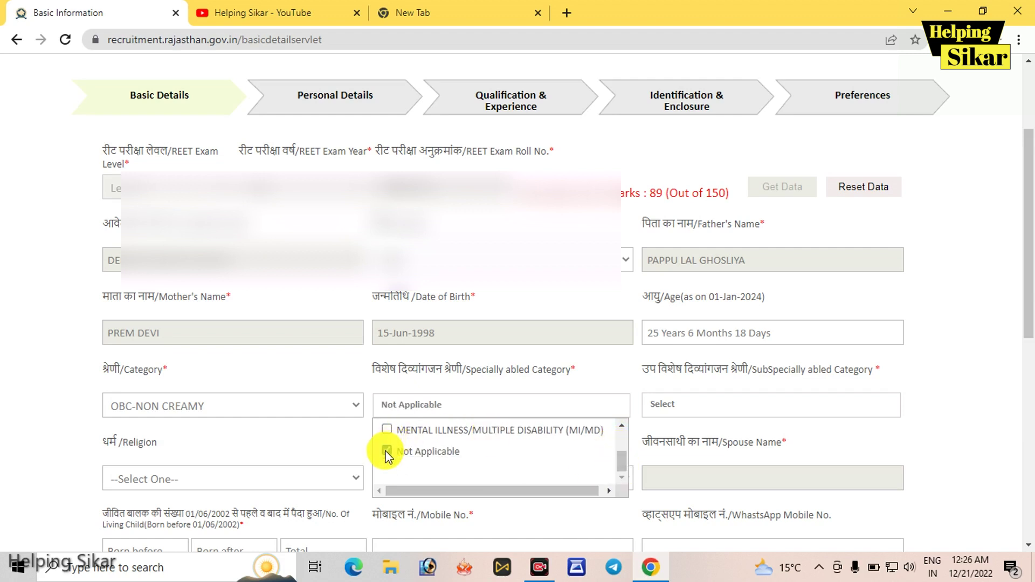
pyautogui.click(615, 385)
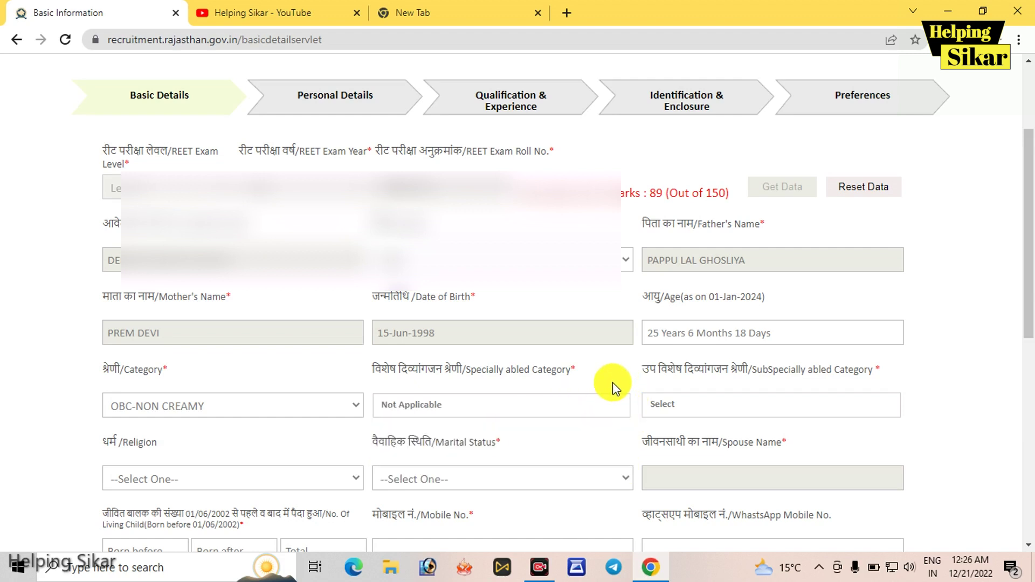
# Set the religion to HINDU and the marital status to Unmarried
pyautogui.click(189, 476)
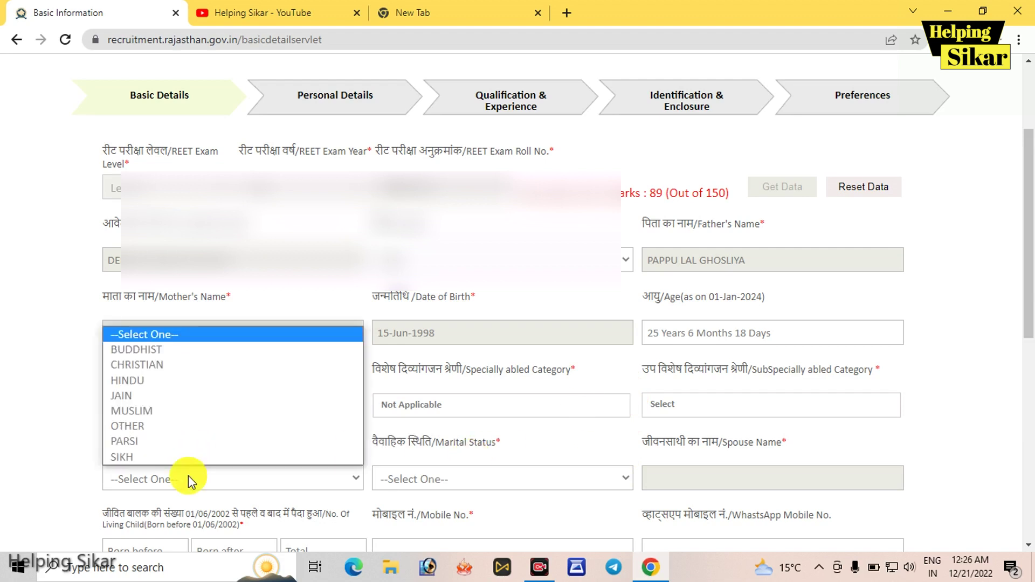
pyautogui.click(186, 384)
pyautogui.click(430, 487)
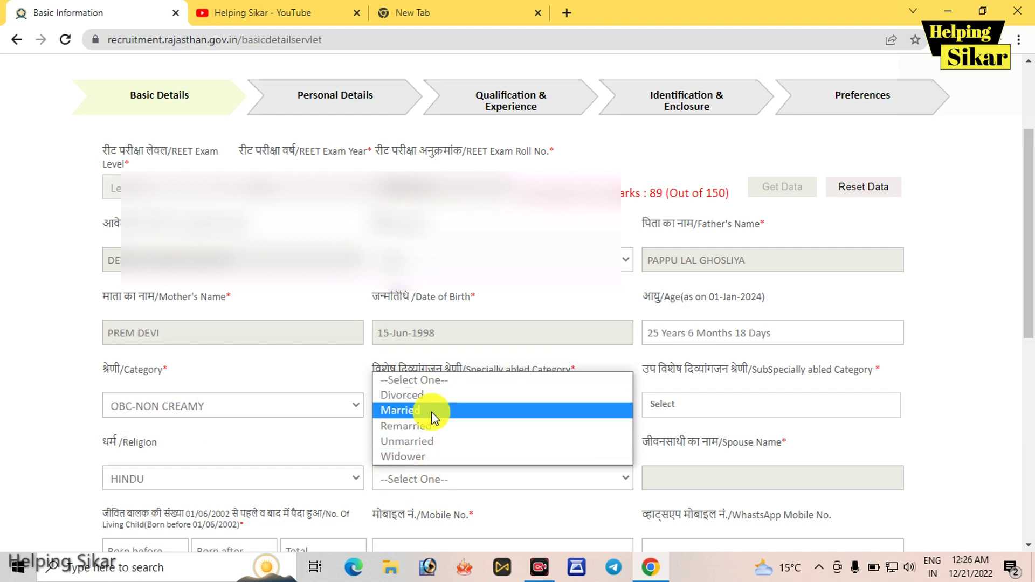
pyautogui.click(431, 440)
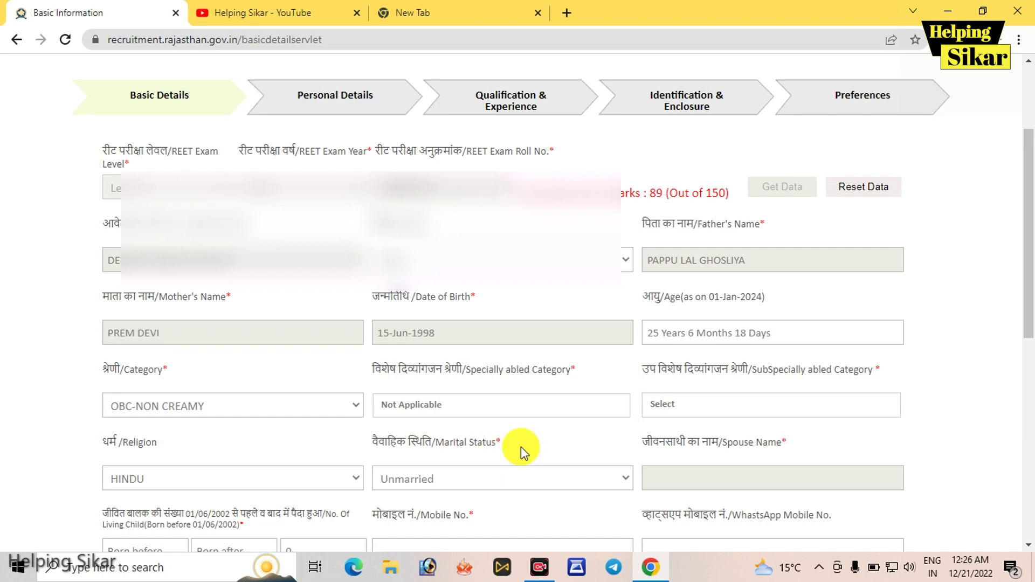
# Enter 0 for living children born before and 0 for those born after 01/06/2002
pyautogui.scroll(-7, 521, 447)
pyautogui.moveTo(276, 206); pyautogui.dragTo(335, 197)
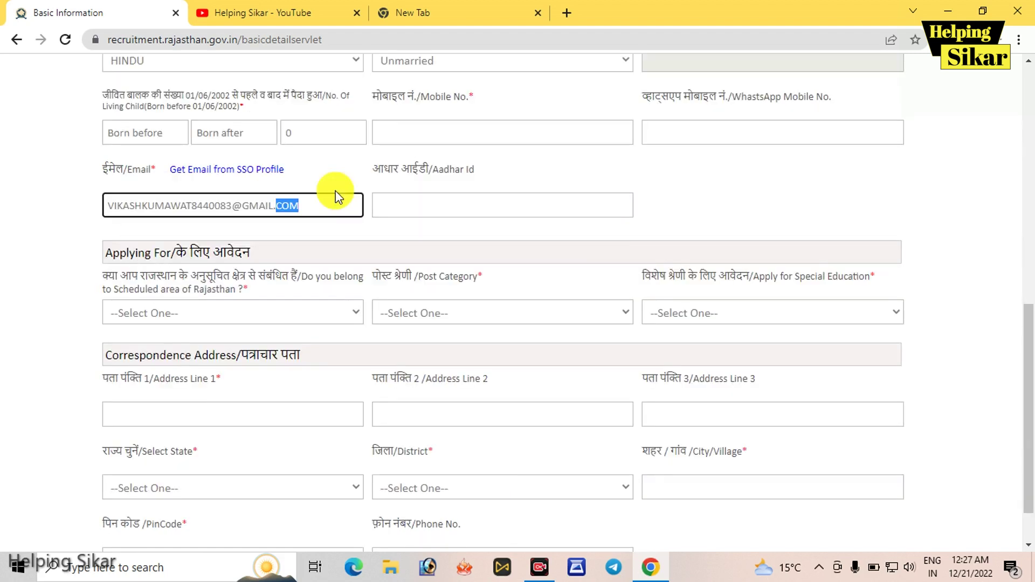
pyautogui.moveTo(99, 110); pyautogui.dragTo(201, 112)
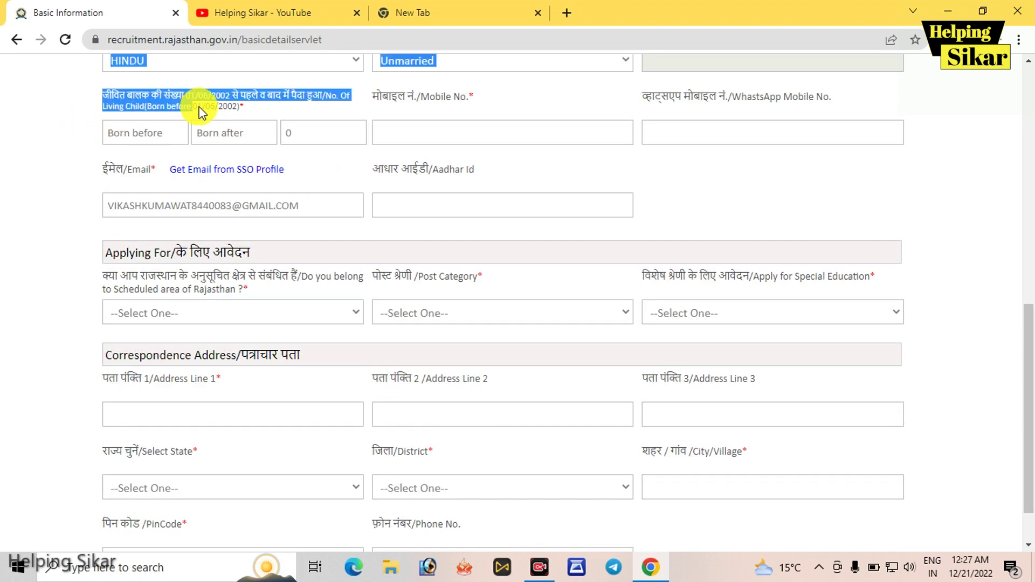
pyautogui.click(209, 106)
pyautogui.click(163, 138)
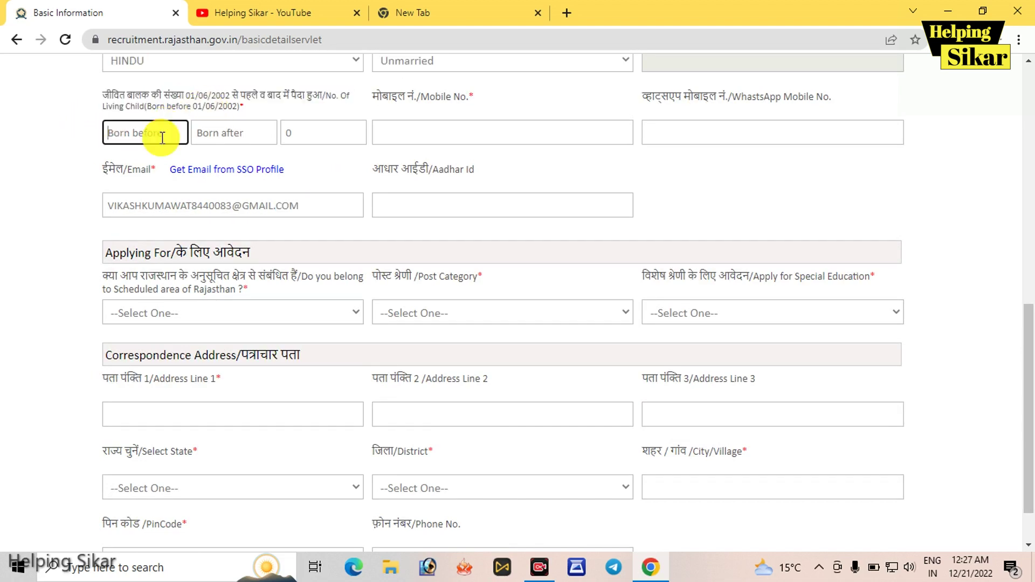
pyautogui.write('0')
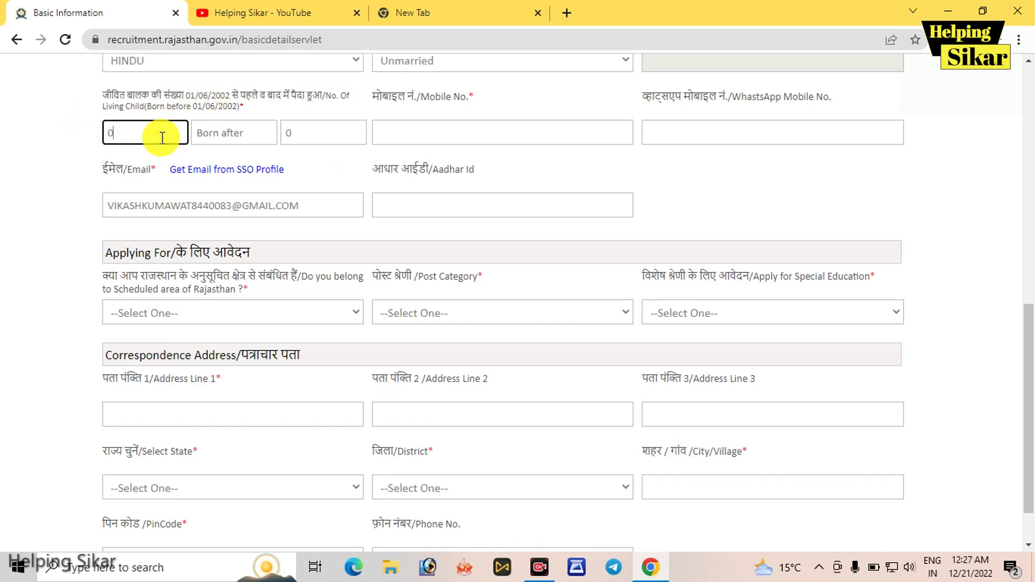
pyautogui.click(203, 138)
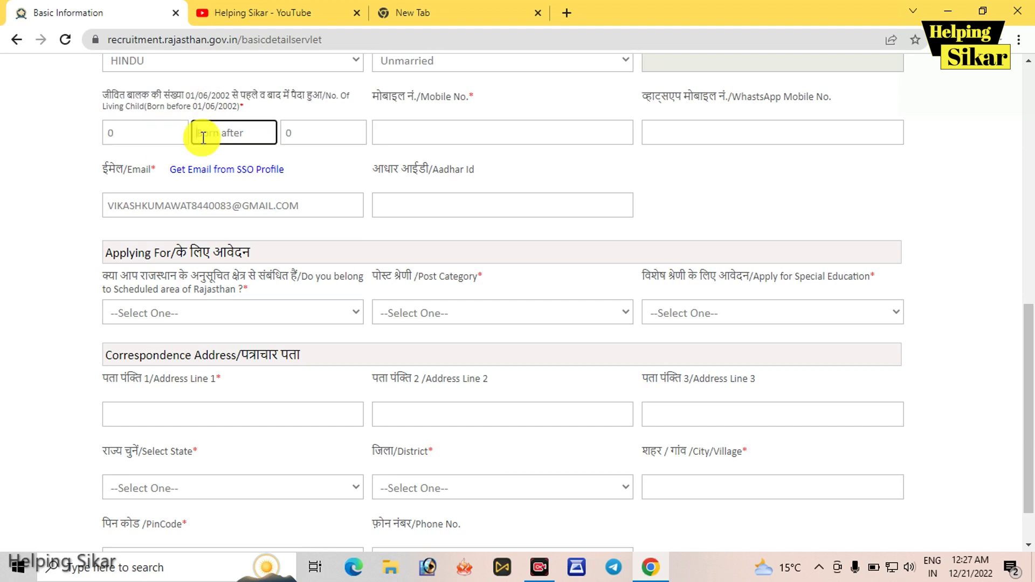
pyautogui.write('0')
pyautogui.click(348, 118)
pyautogui.click(396, 129)
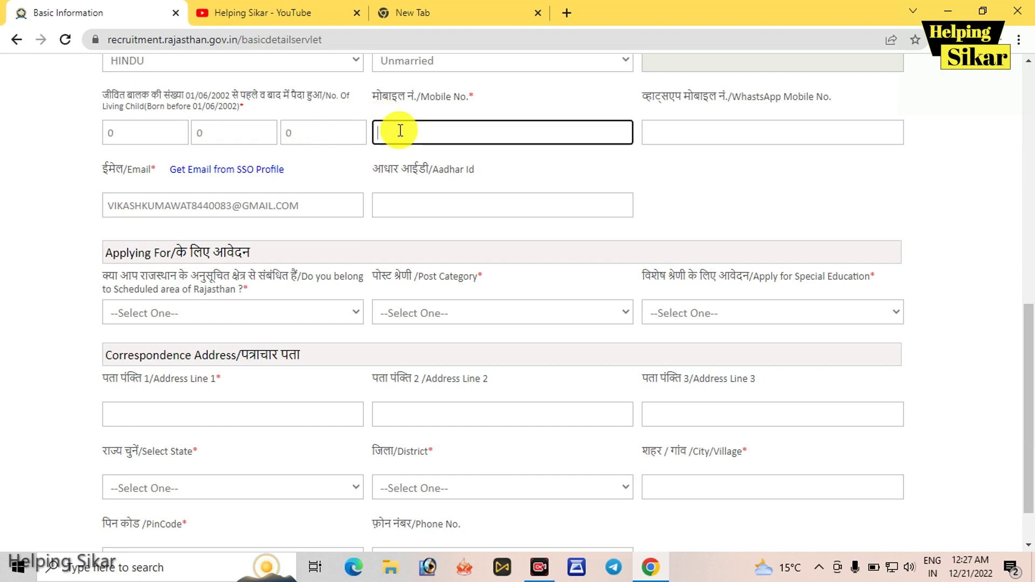
pyautogui.click(682, 138)
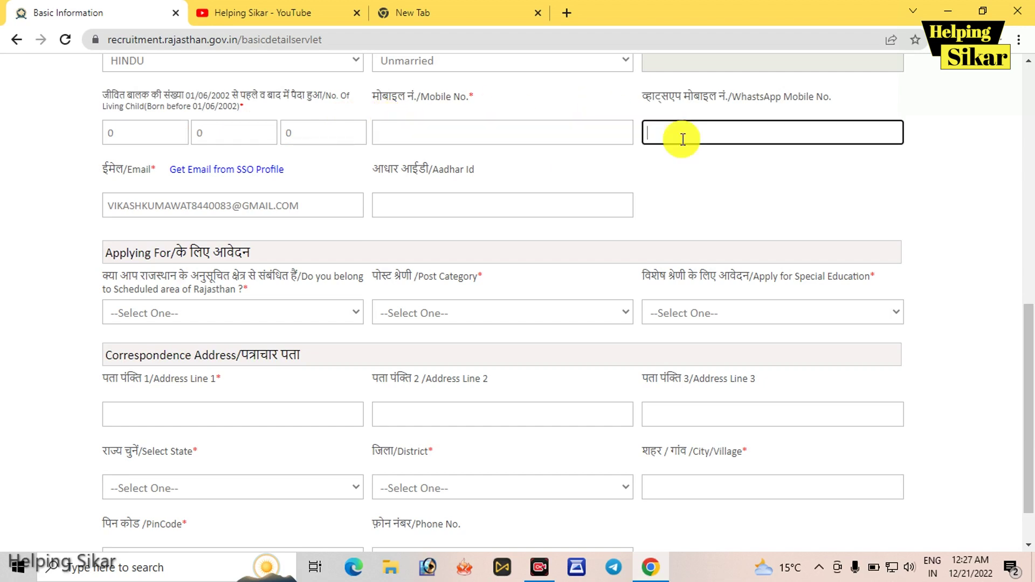
pyautogui.click(538, 205)
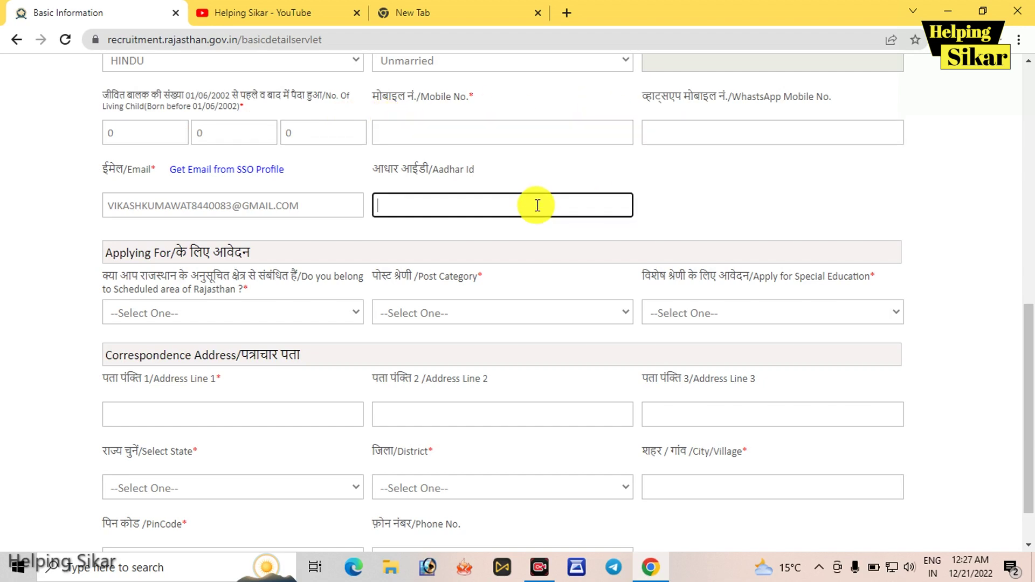
pyautogui.click(414, 267)
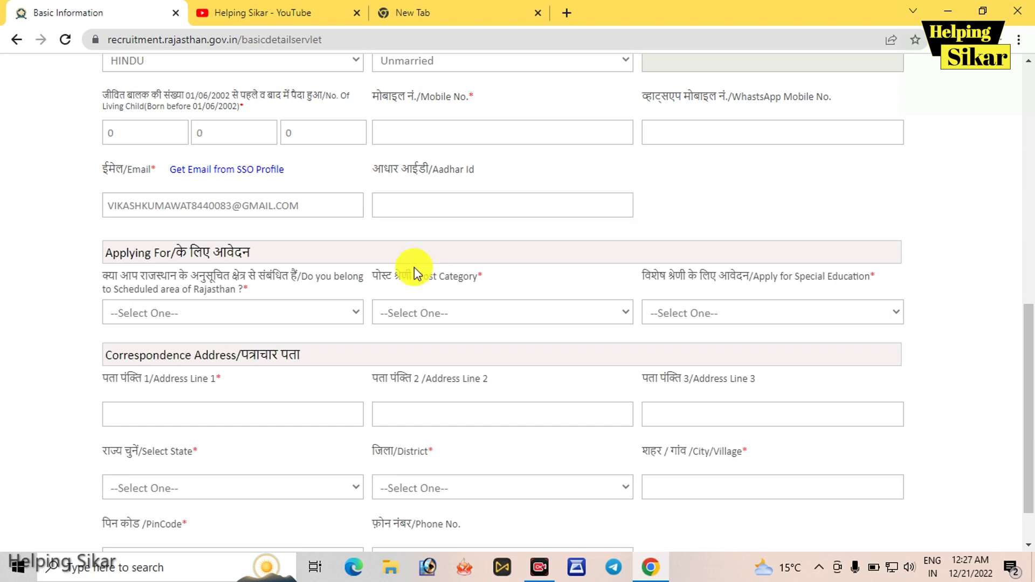
pyautogui.moveTo(89, 244); pyautogui.dragTo(273, 261)
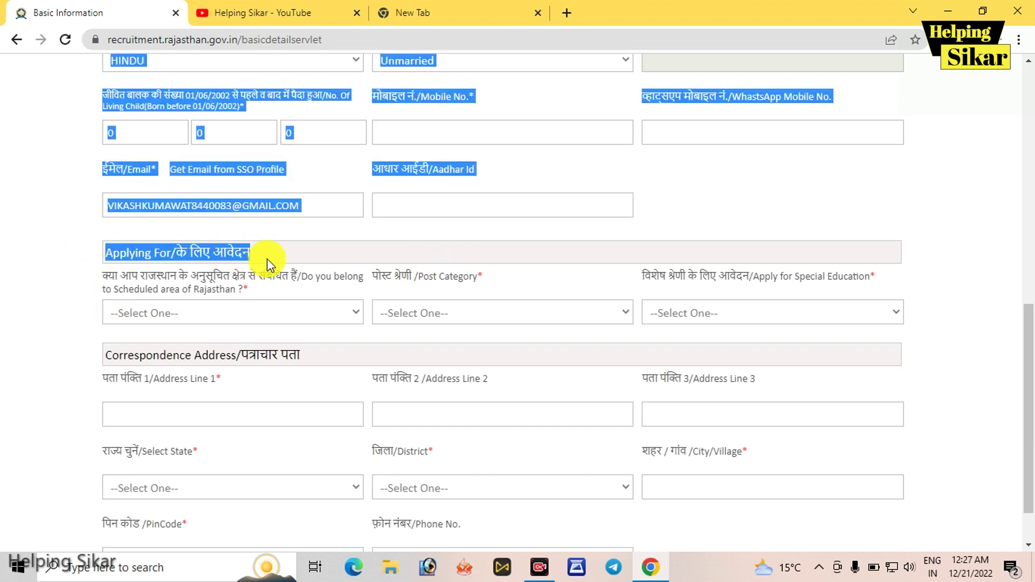
pyautogui.click(263, 263)
# Answer No to belonging to the Scheduled area of Rajasthan and set the post category to General Education
pyautogui.click(244, 312)
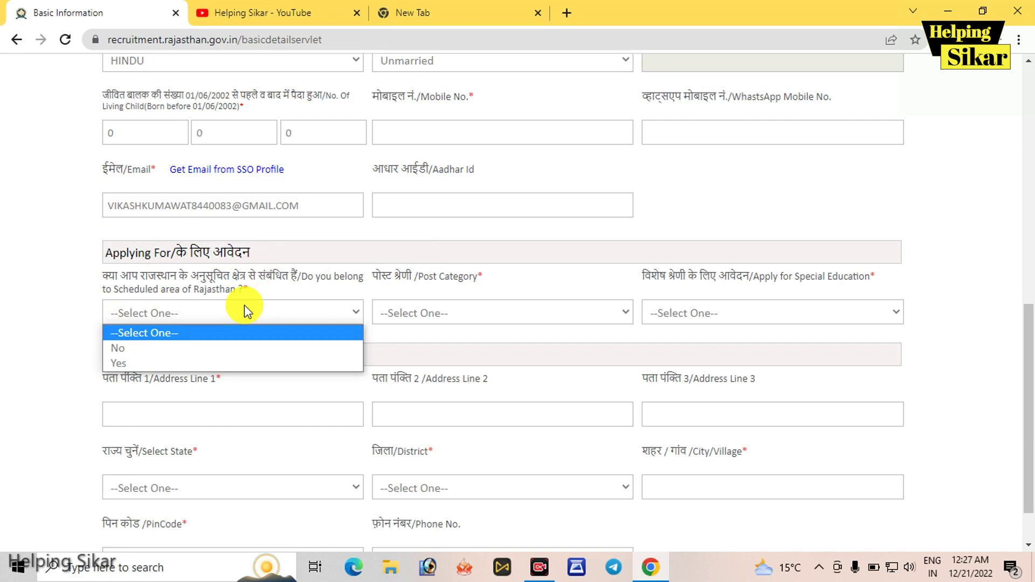
pyautogui.click(229, 347)
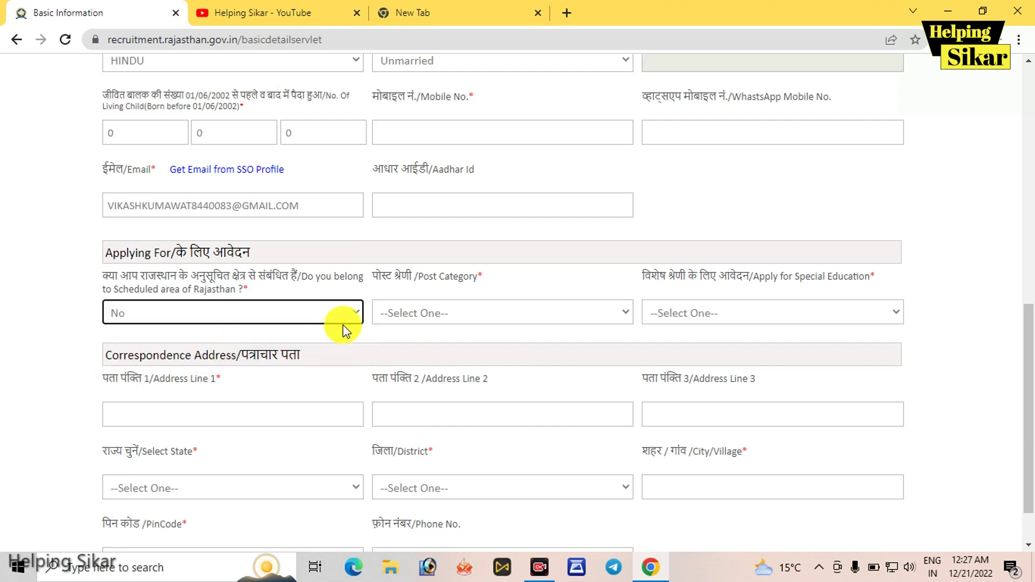
pyautogui.click(410, 315)
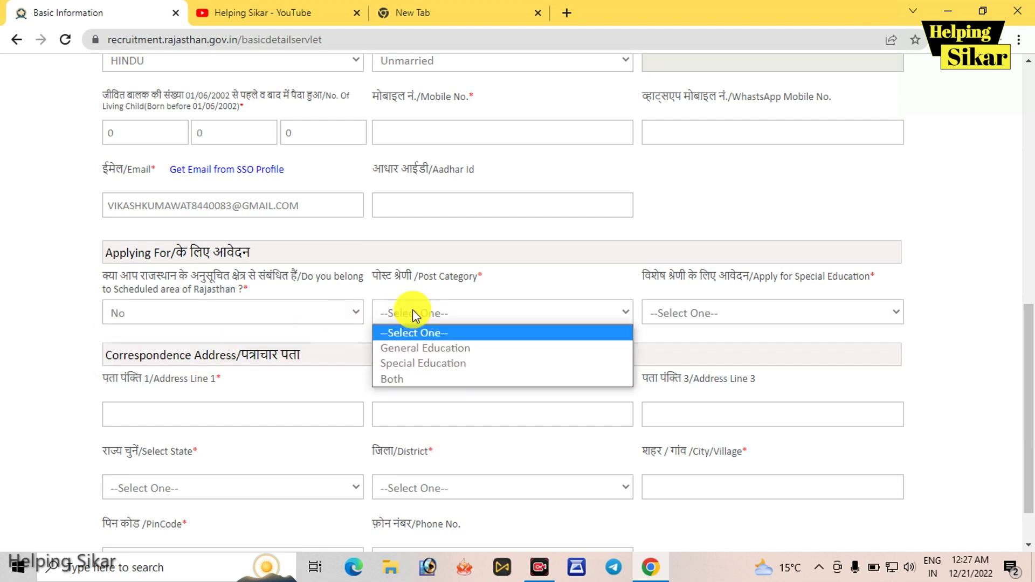
pyautogui.click(437, 350)
pyautogui.click(602, 336)
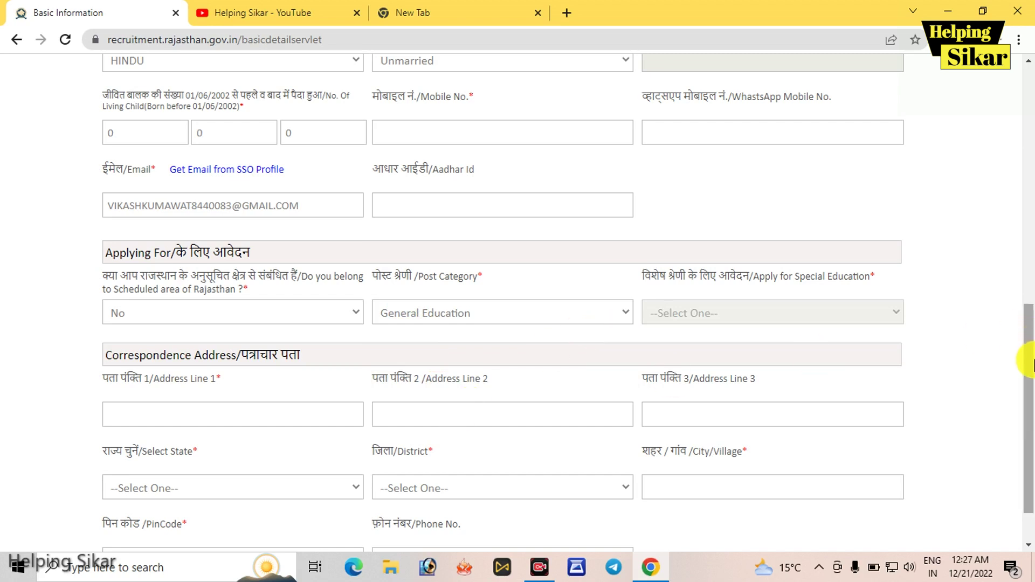
# Go through the correspondence address lines and continue from the basic details to the Personal Details page
pyautogui.moveTo(1028, 330); pyautogui.dragTo(1030, 423)
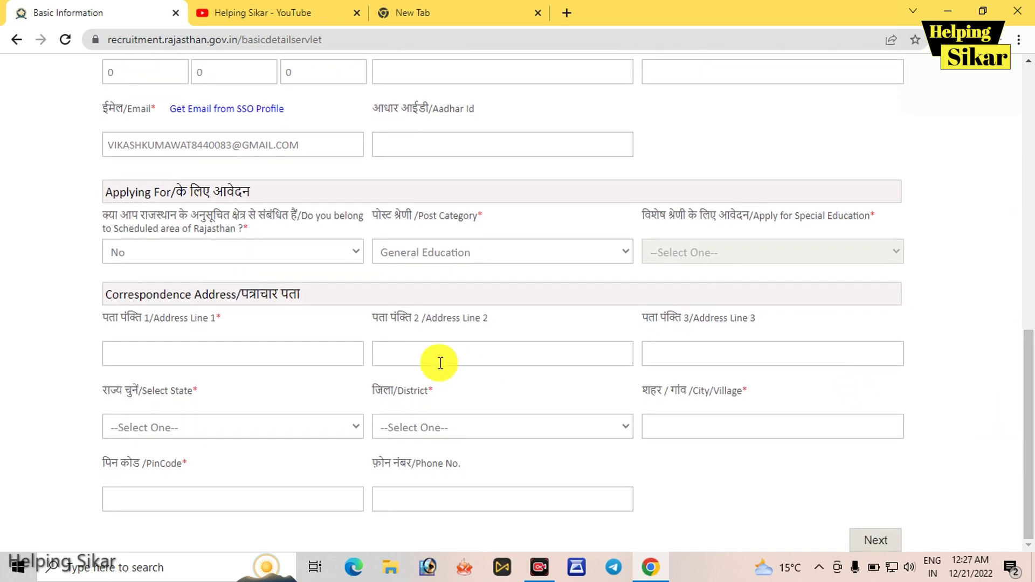
pyautogui.click(202, 356)
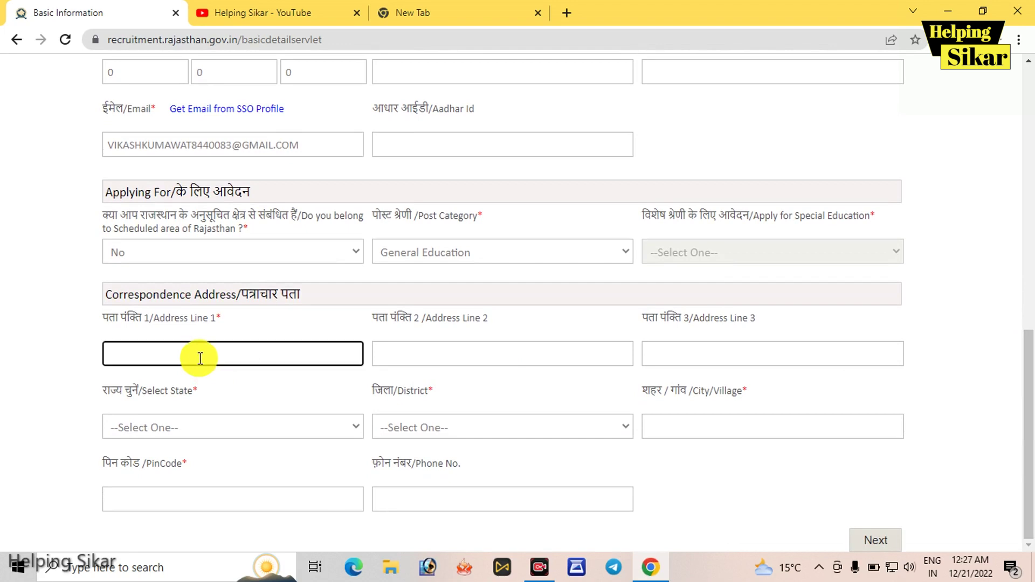
pyautogui.click(426, 356)
pyautogui.click(676, 353)
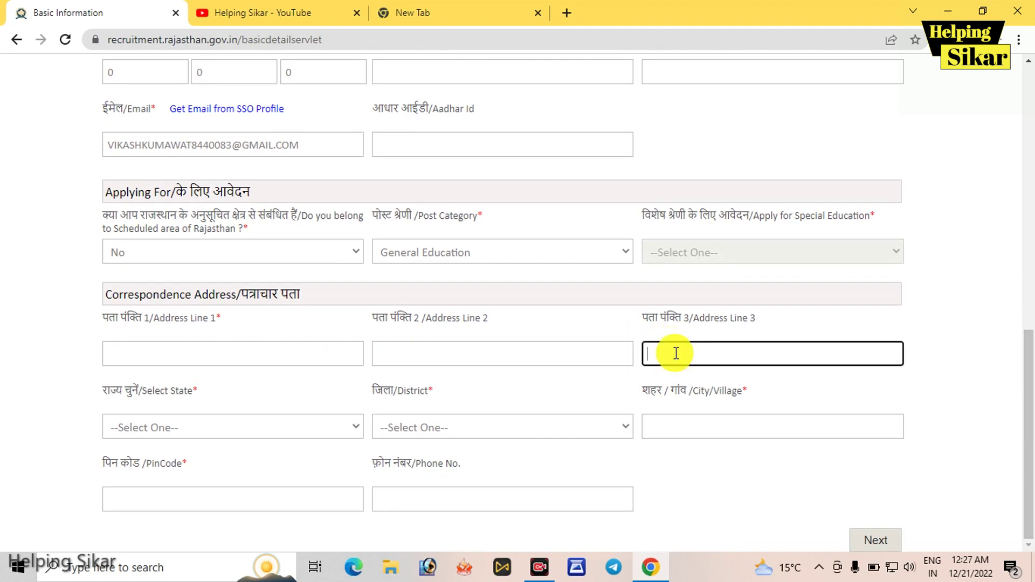
pyautogui.click(871, 534)
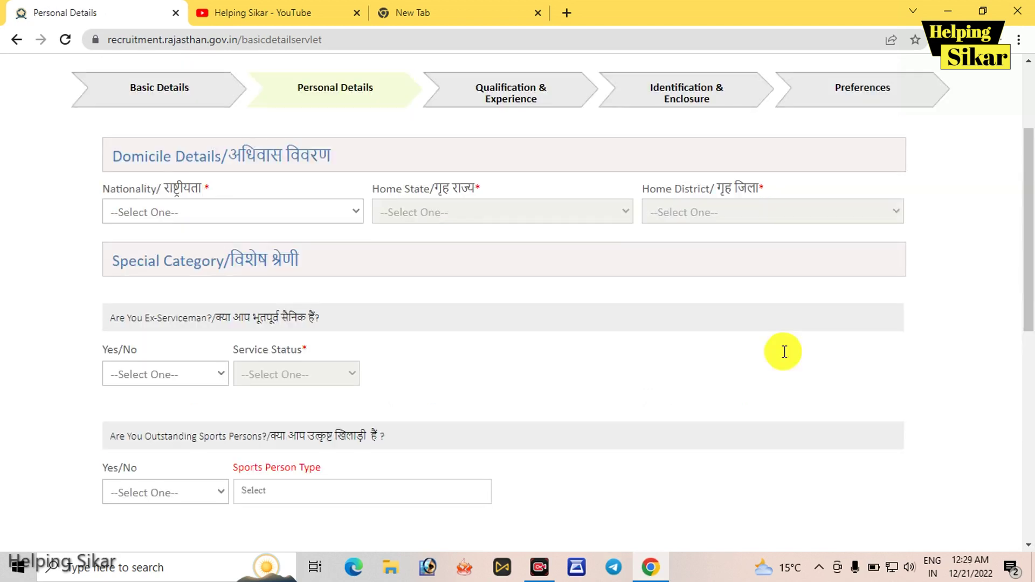
pyautogui.click(541, 568)
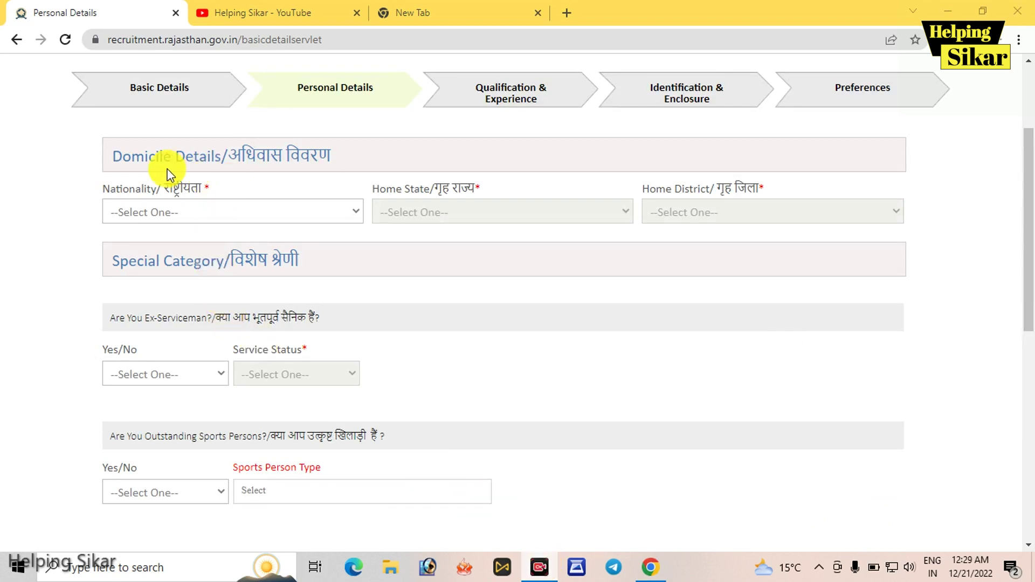
# Set the domicile details to Indian nationality, home state Rajasthan and home district Sikar
pyautogui.click(203, 211)
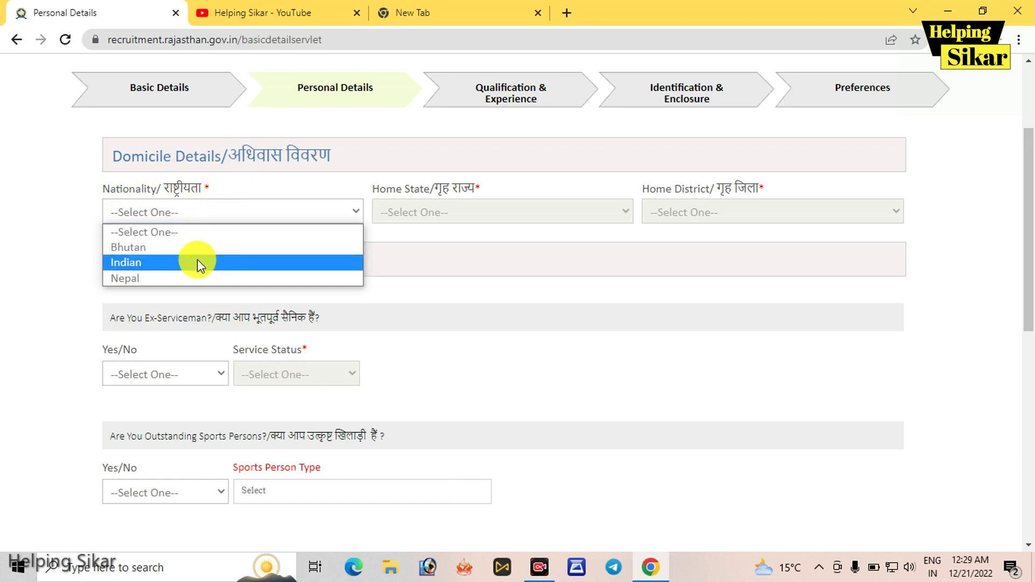
pyautogui.click(197, 262)
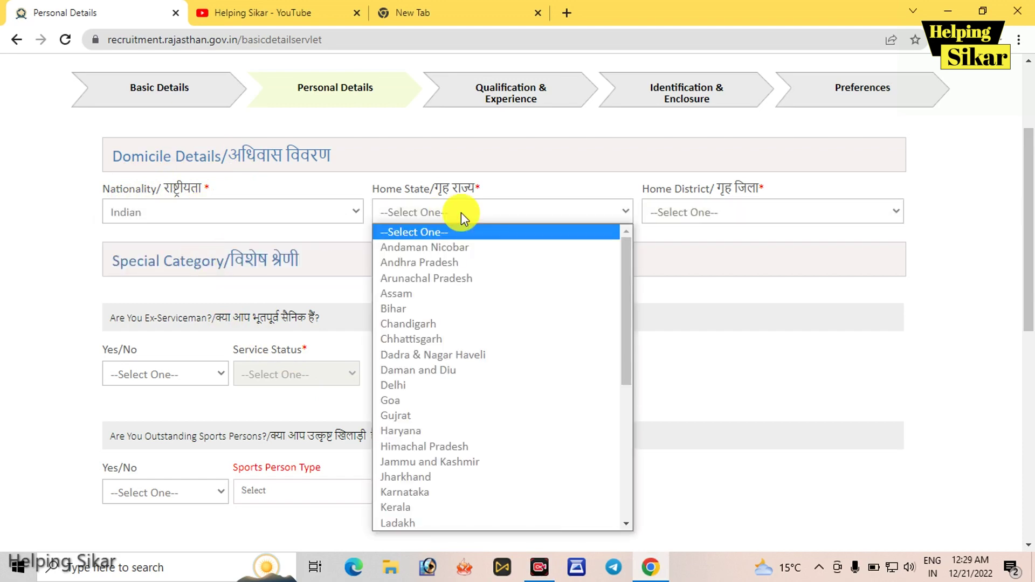
pyautogui.scroll(-5, 627, 438)
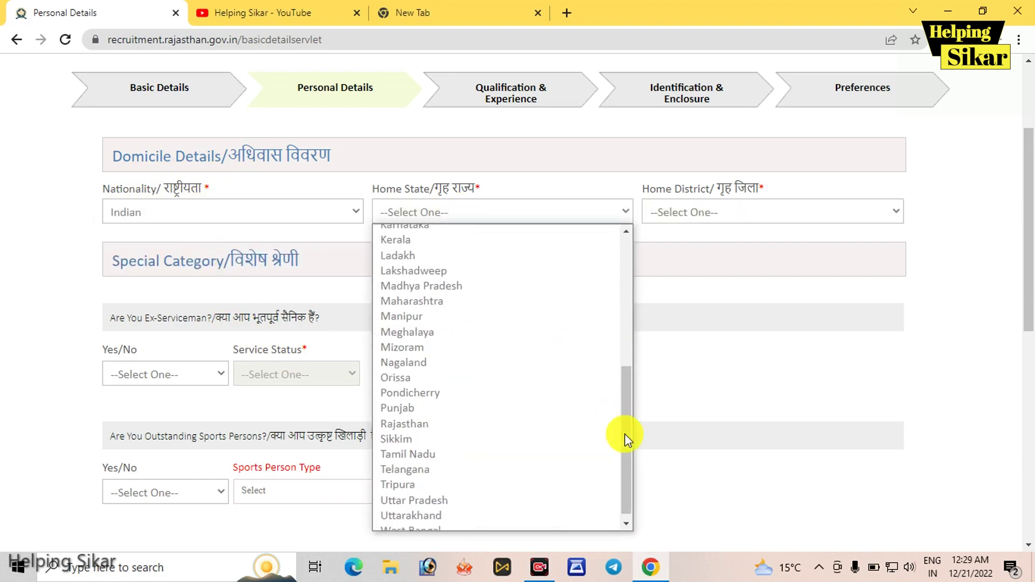
pyautogui.click(468, 422)
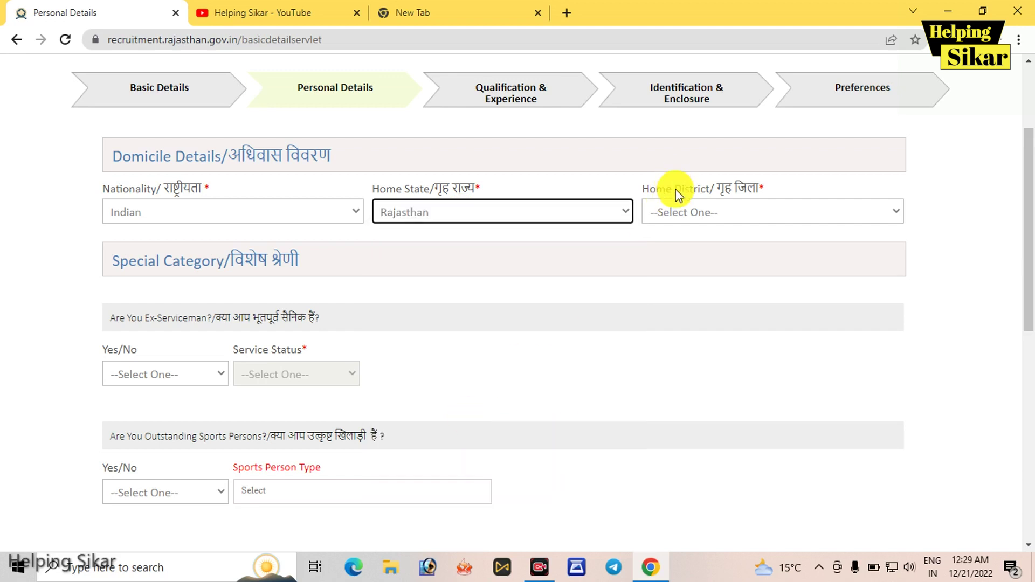
pyautogui.click(676, 212)
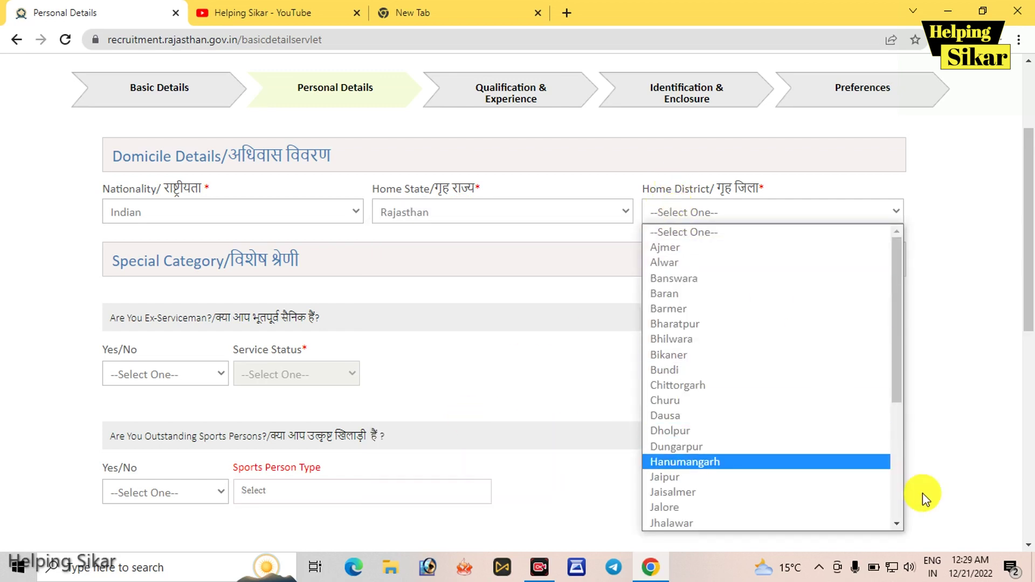
pyautogui.scroll(-4, 900, 491)
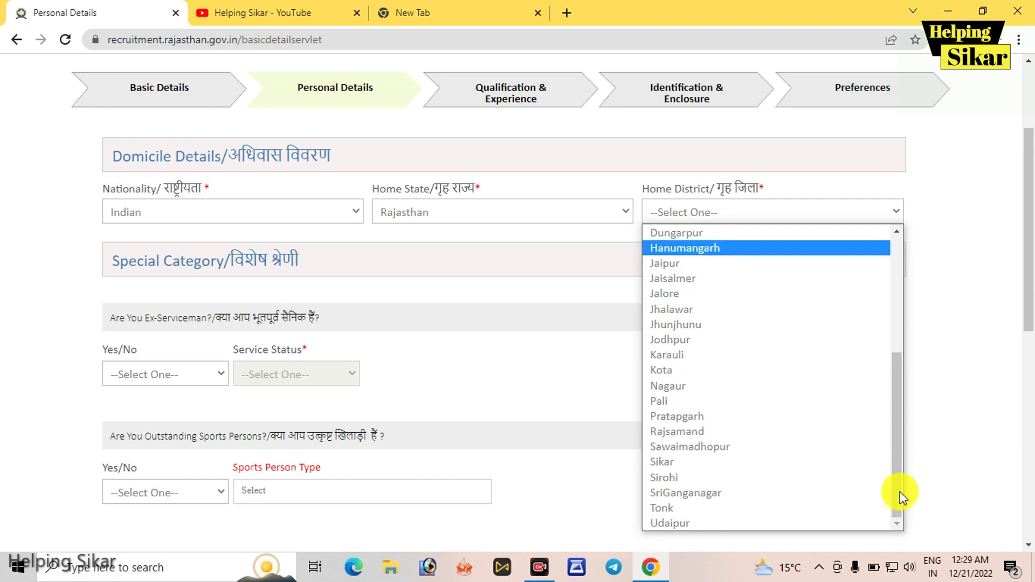
pyautogui.click(779, 462)
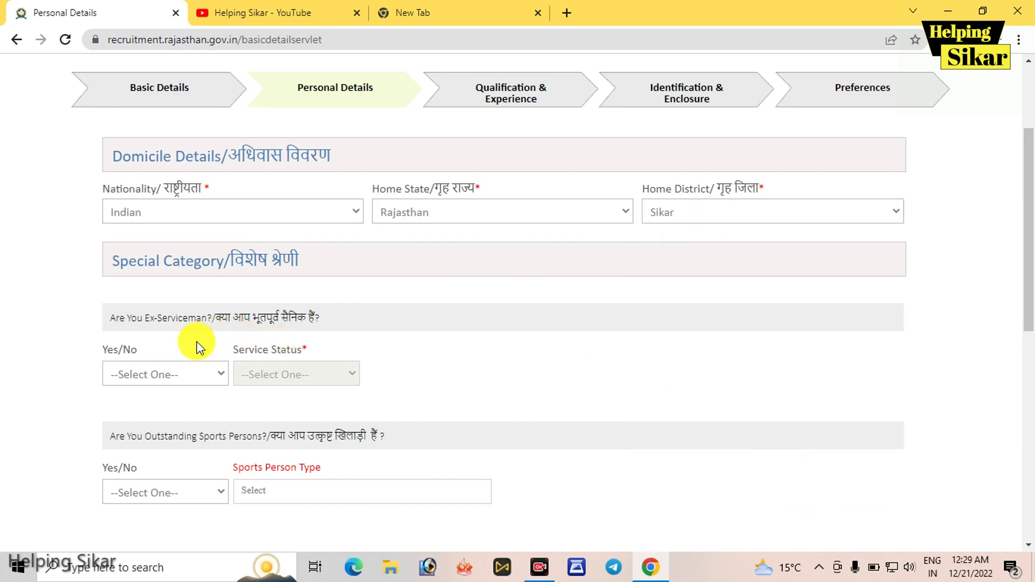
# Answer No to both the ex-serviceman and the outstanding sports person questions
pyautogui.click(194, 371)
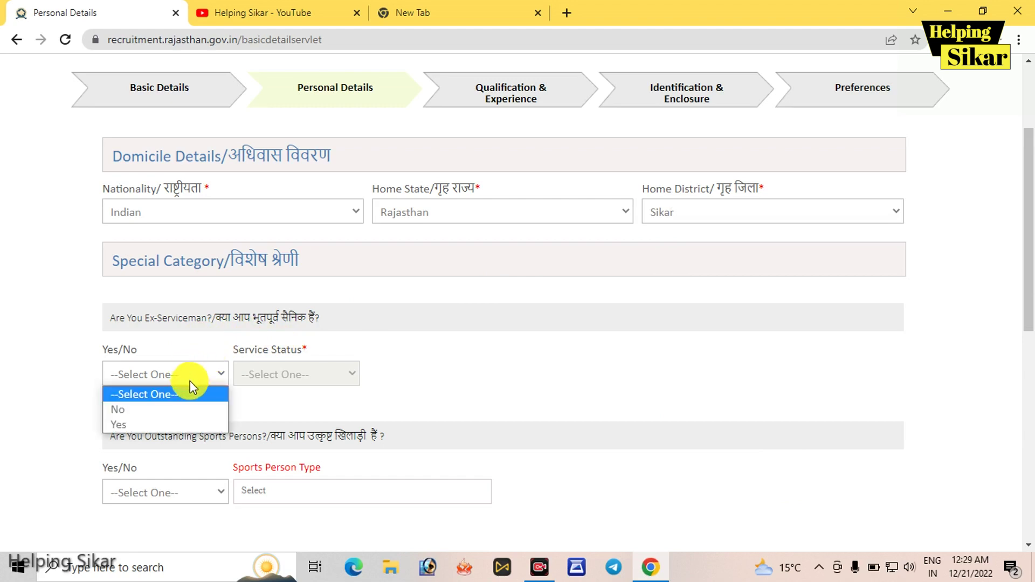
pyautogui.click(189, 409)
pyautogui.click(189, 409)
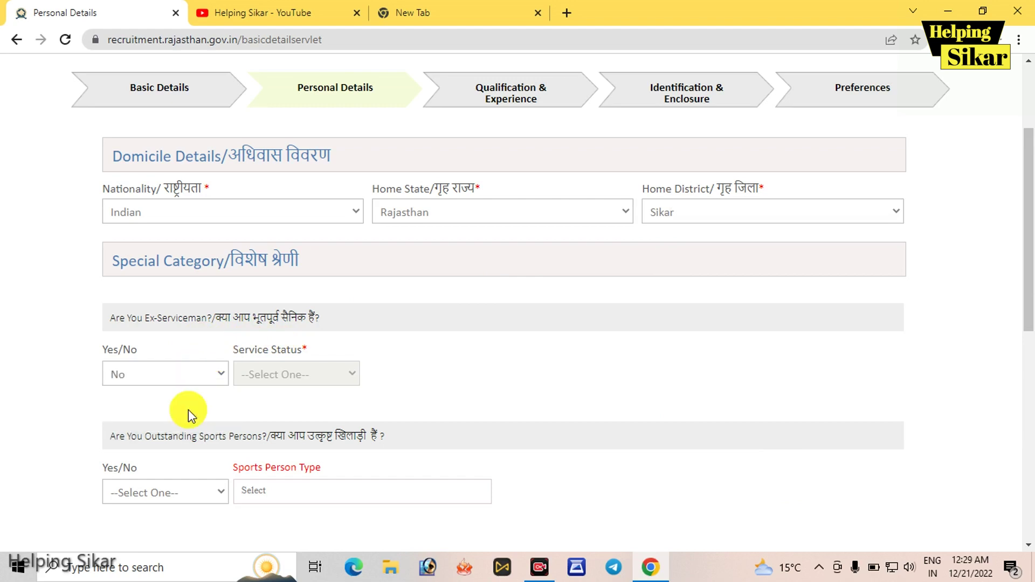
pyautogui.scroll(-4, 189, 410)
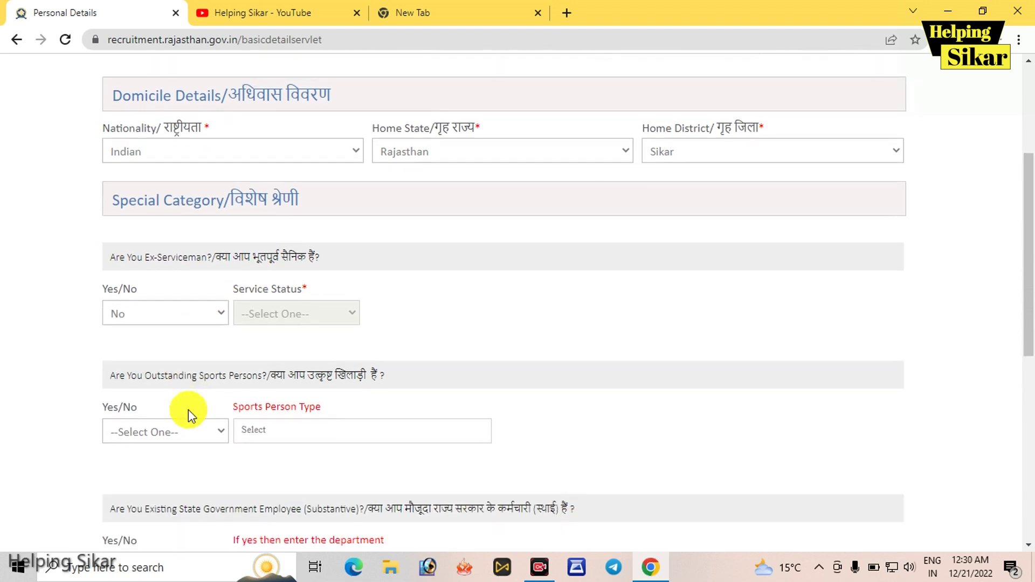
pyautogui.scroll(-2, 189, 410)
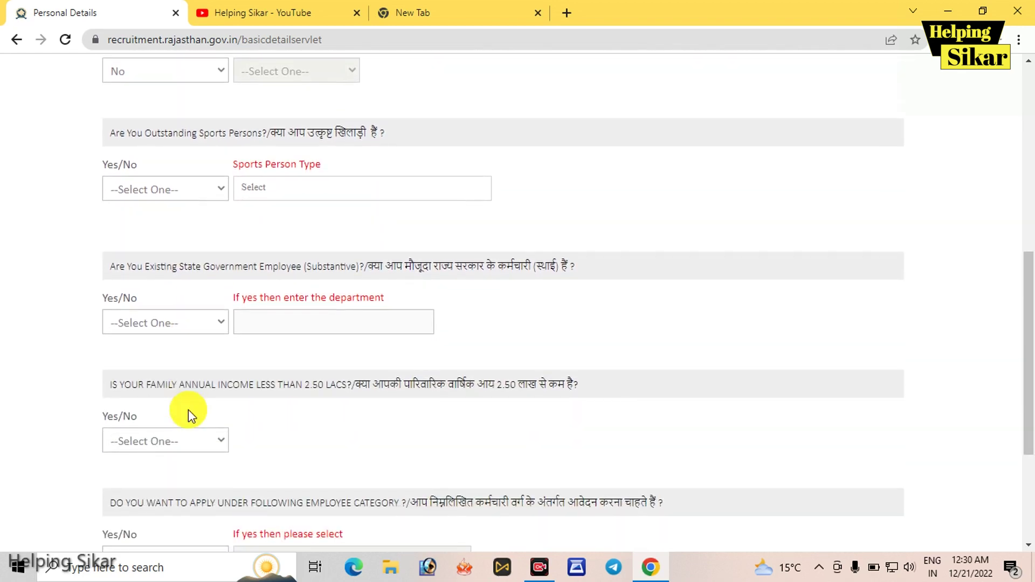
pyautogui.click(152, 189)
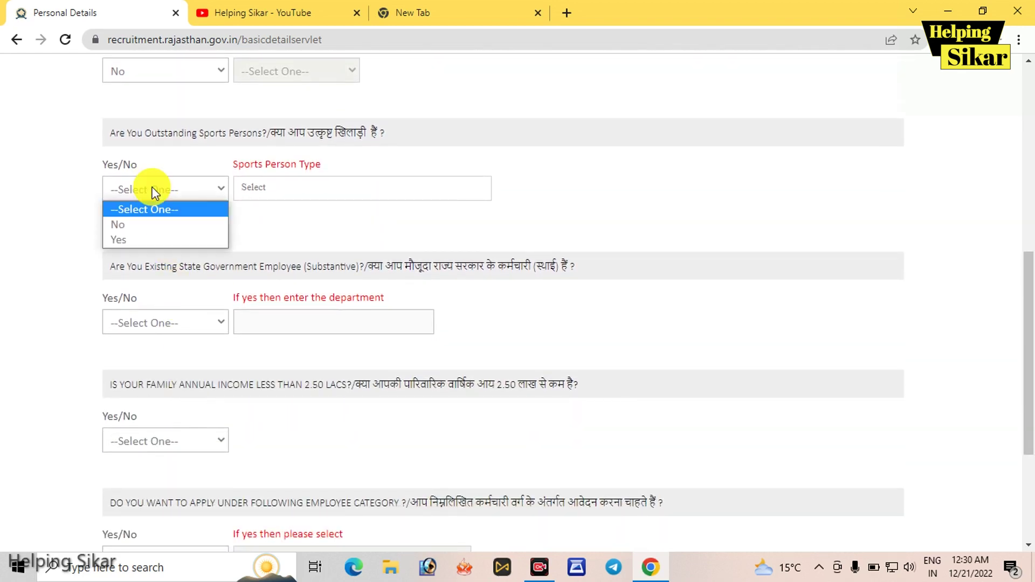
pyautogui.click(152, 226)
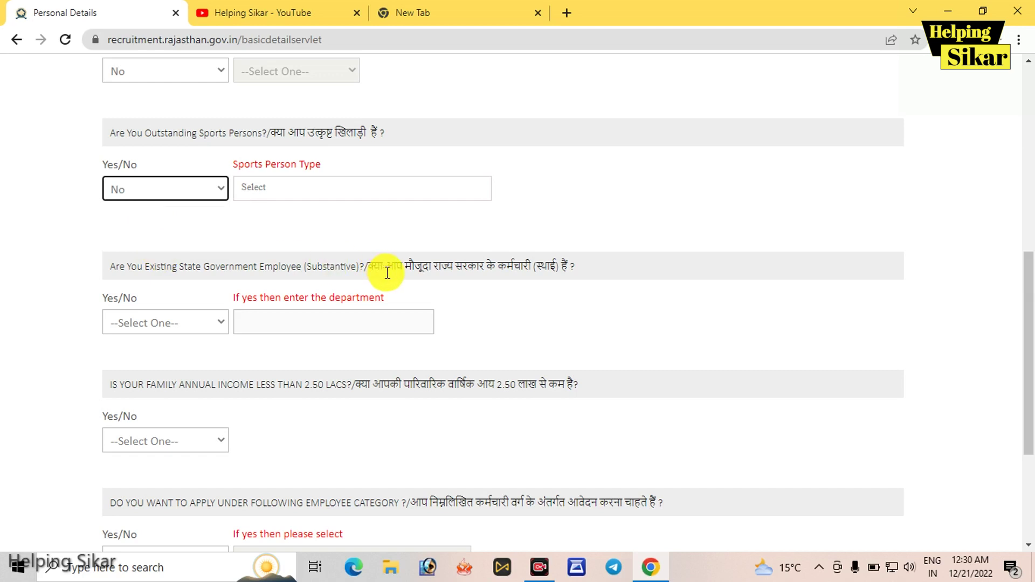
# Answer No to existing state government employee and Yes to family annual income below 2.50 lacs, confirming the income choice
pyautogui.click(198, 334)
pyautogui.click(199, 334)
pyautogui.click(198, 319)
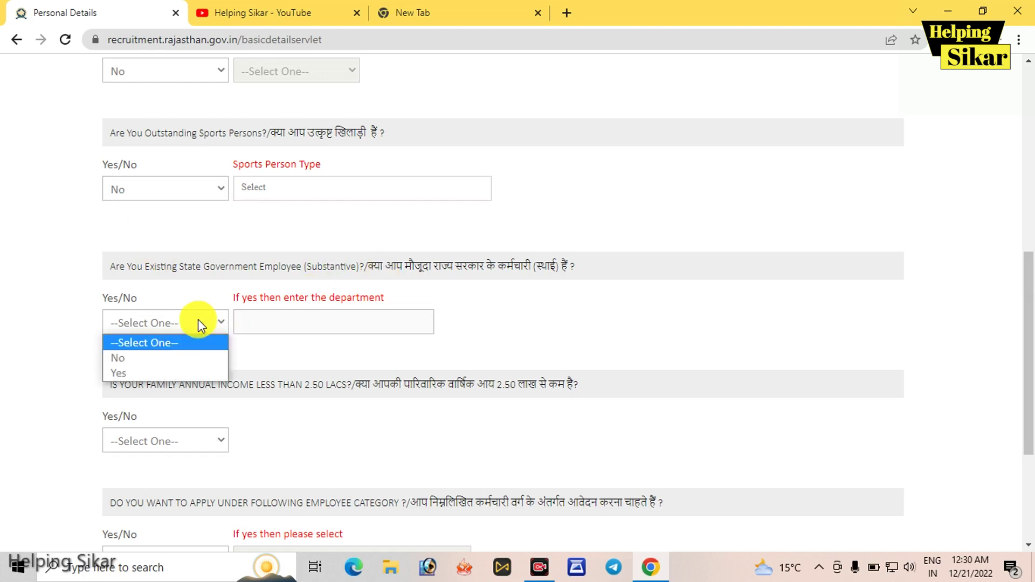
pyautogui.click(188, 360)
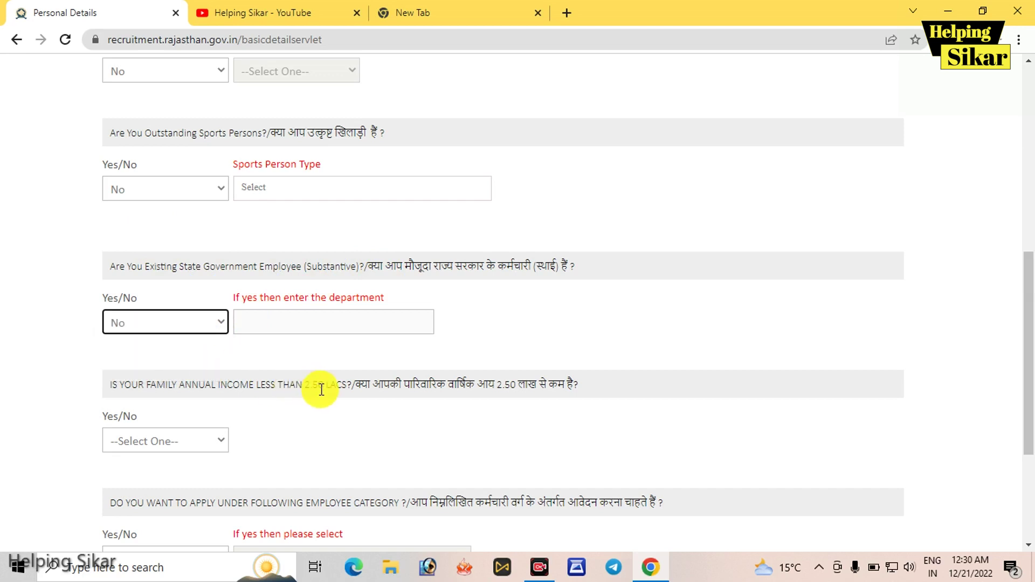
pyautogui.click(154, 435)
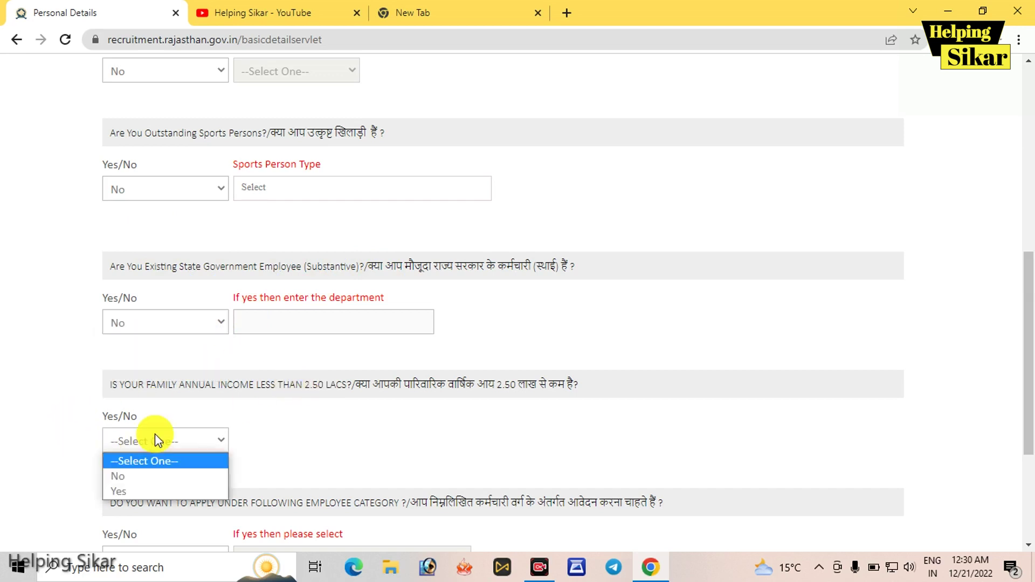
pyautogui.click(160, 487)
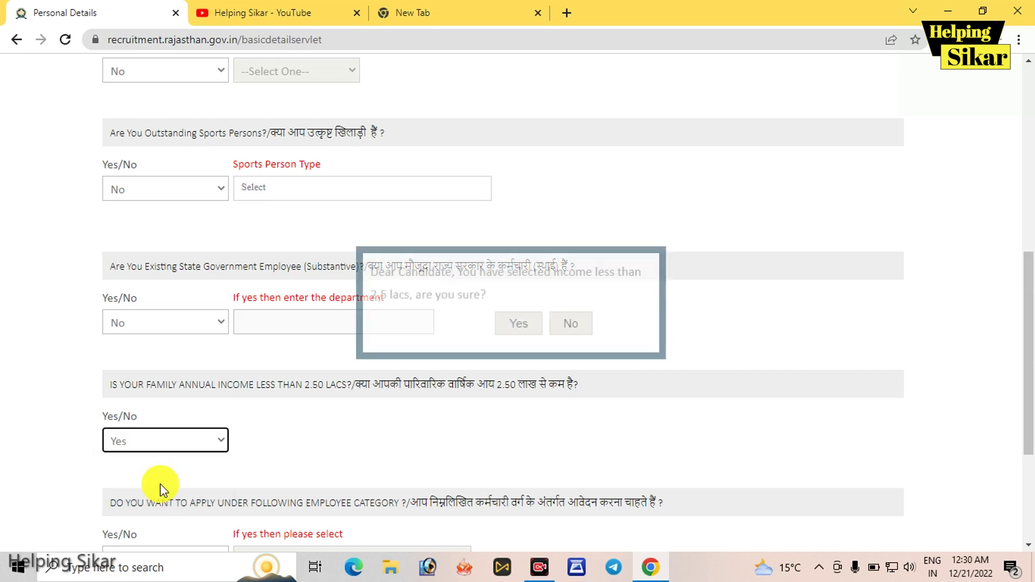
pyautogui.click(512, 317)
# Answer No to the question about applying under one of the listed employee categories
pyautogui.moveTo(1030, 336); pyautogui.dragTo(1023, 453)
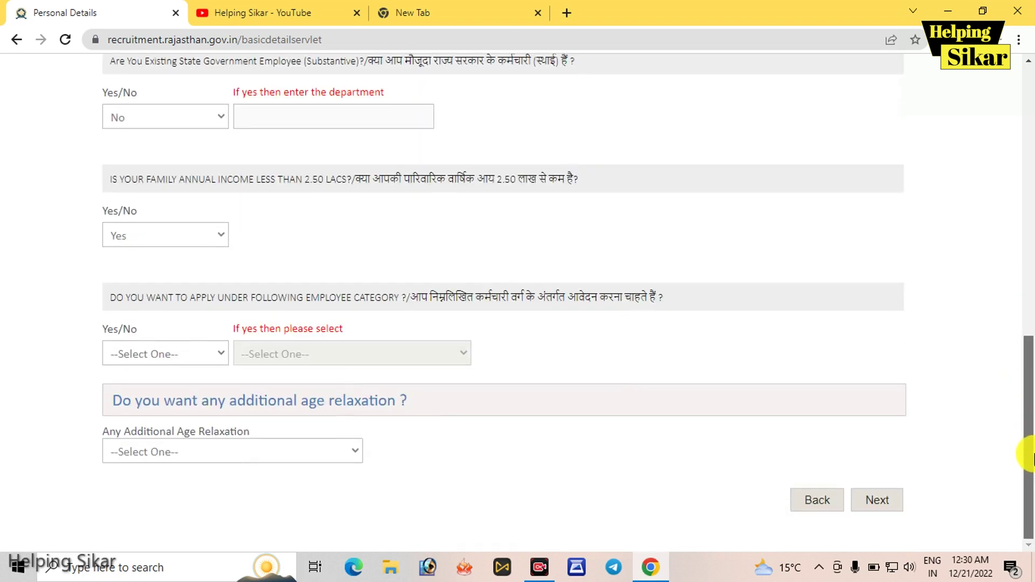
pyautogui.click(135, 365)
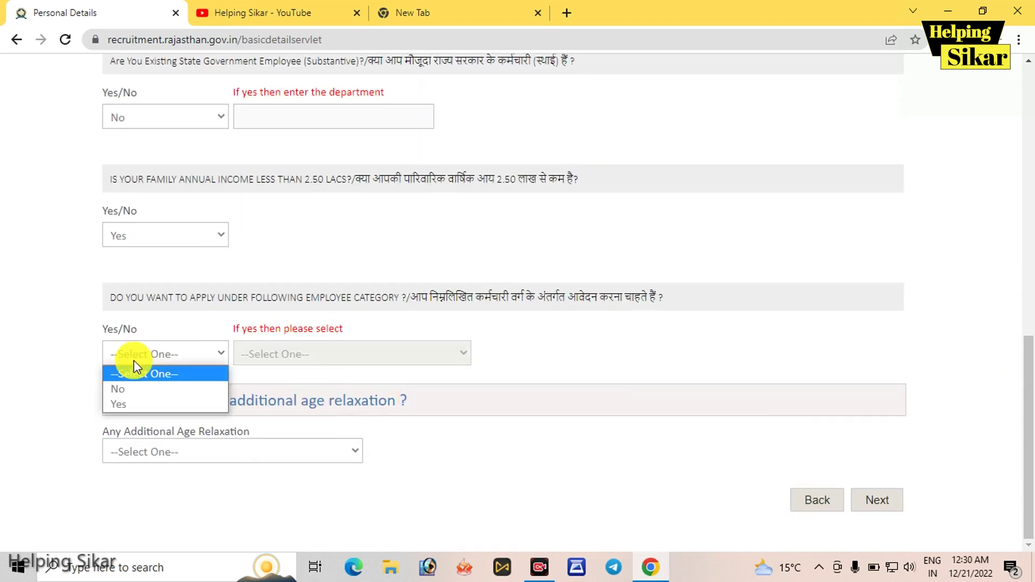
pyautogui.click(138, 390)
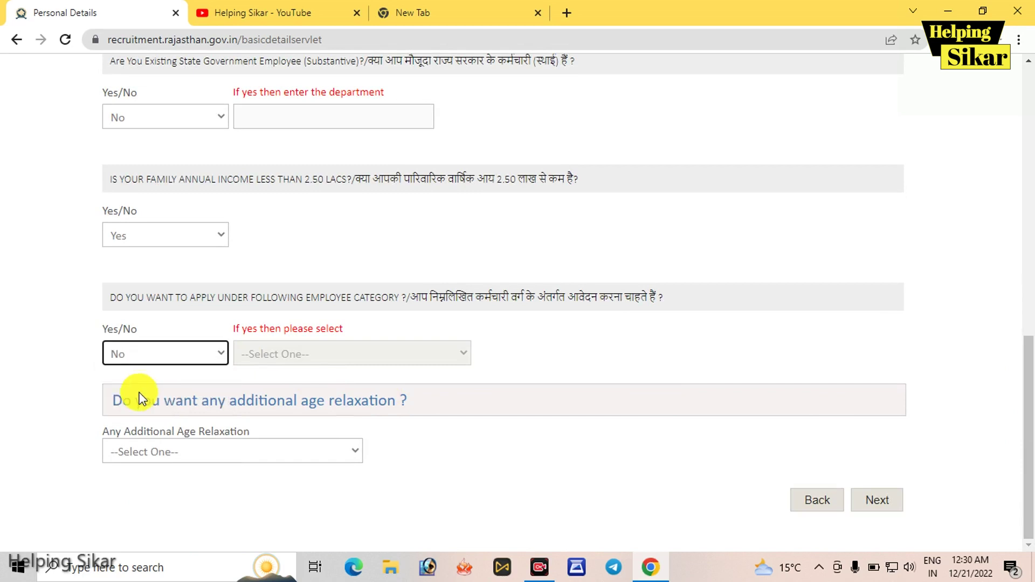
# Set the additional age relaxation to NOT APPLICABLE and continue to the Qualification & Experience page
pyautogui.click(166, 451)
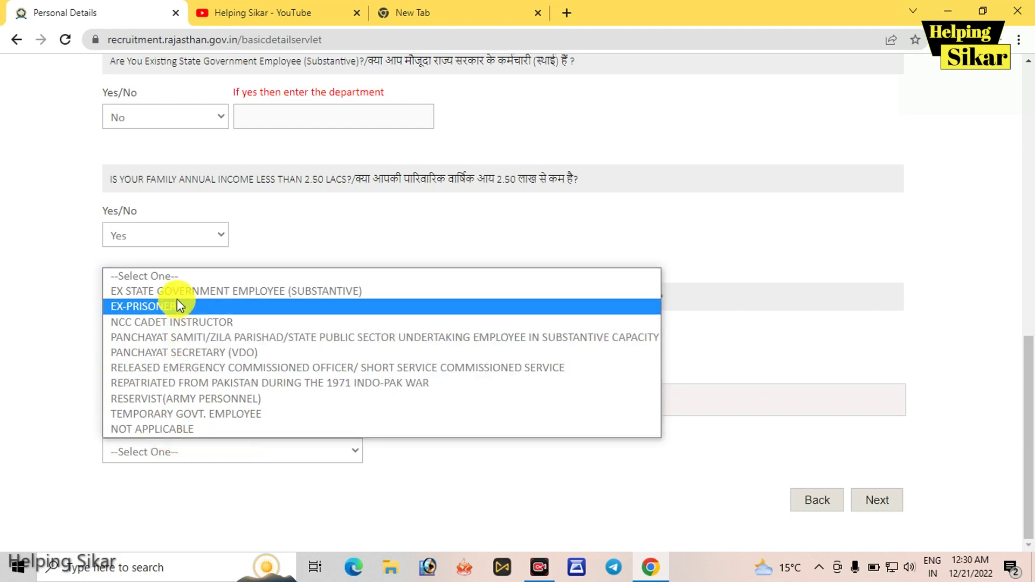
pyautogui.click(207, 428)
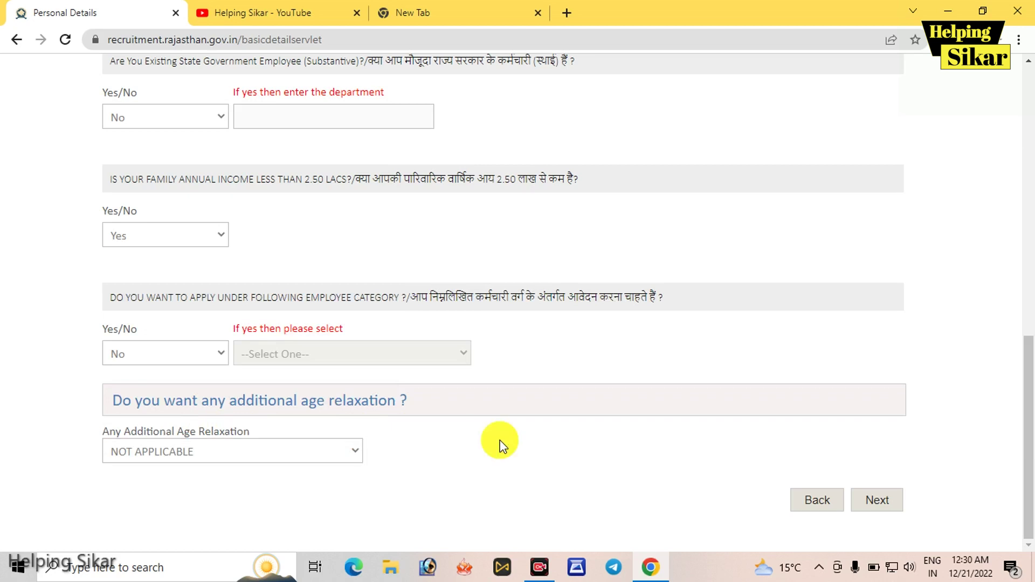
pyautogui.click(887, 498)
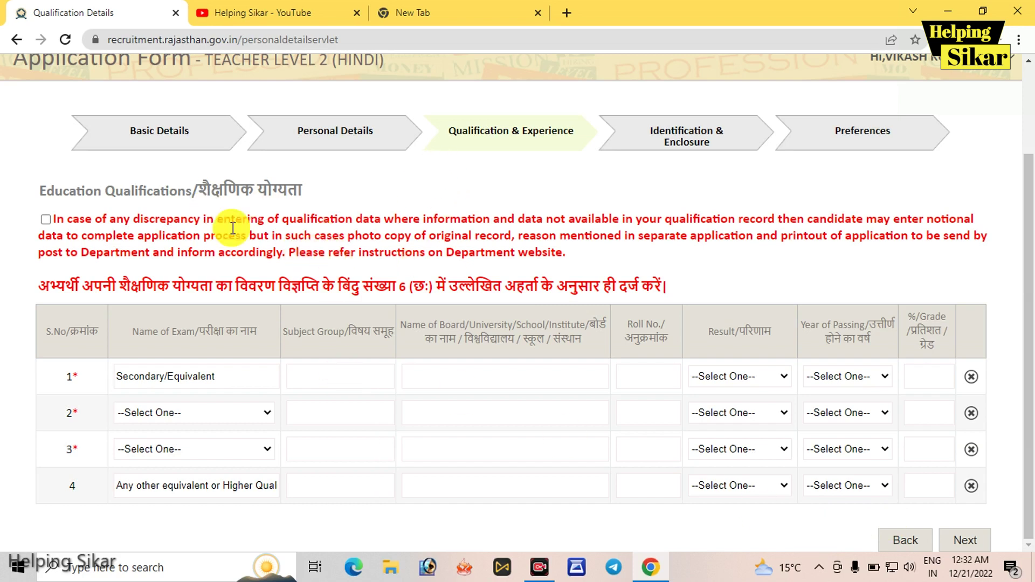
# Tick the qualification data discrepancy declaration and go through the Secondary/Equivalent row's fields, setting its result type to Percentage
pyautogui.click(47, 221)
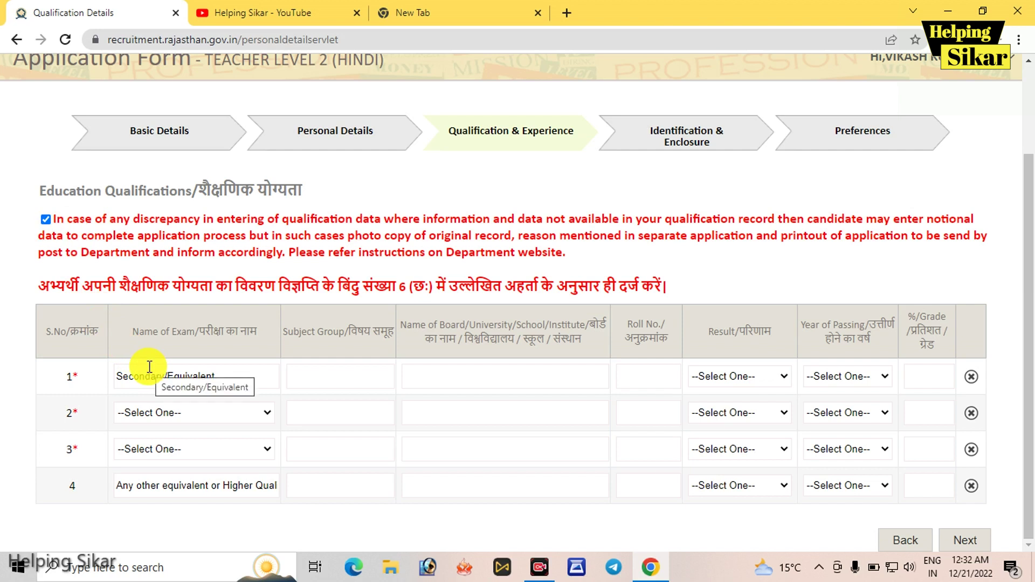
pyautogui.click(322, 375)
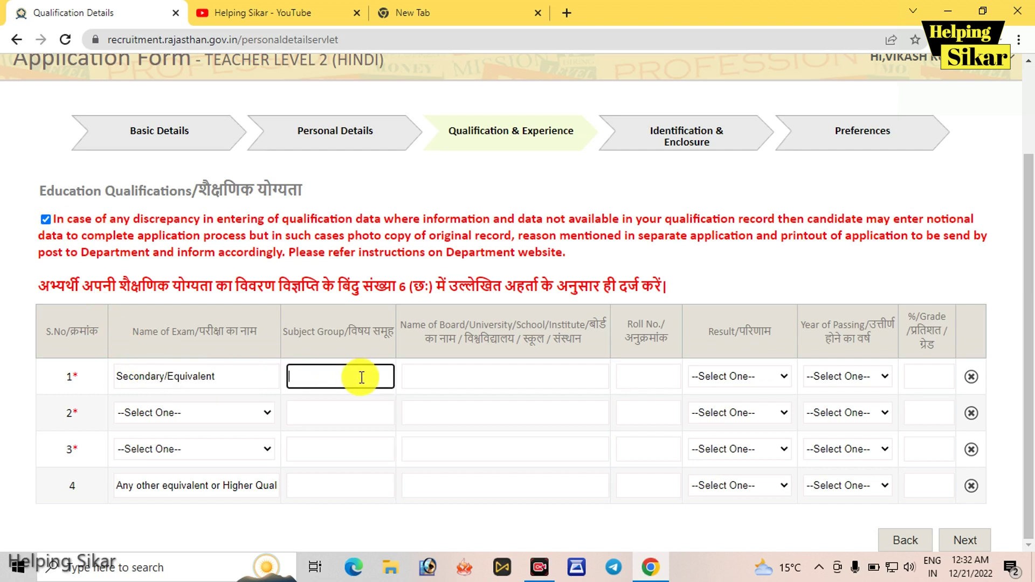
pyautogui.click(450, 379)
pyautogui.click(650, 377)
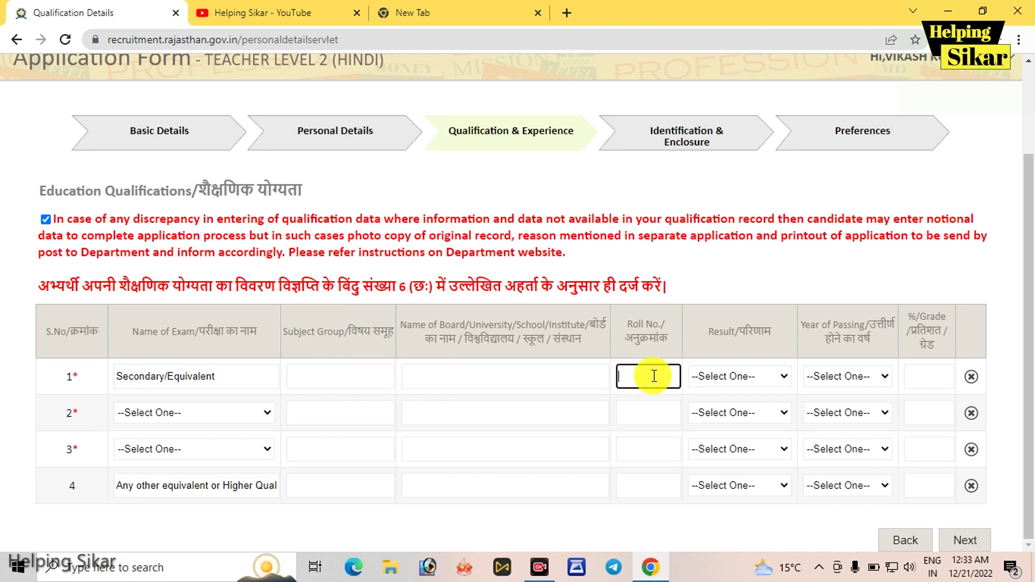
pyautogui.click(720, 378)
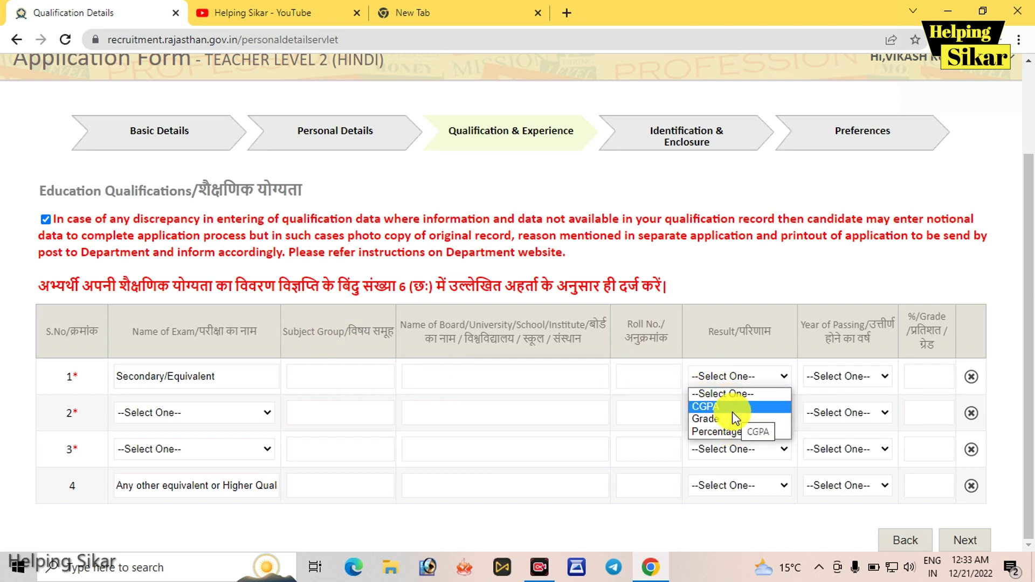
pyautogui.click(734, 434)
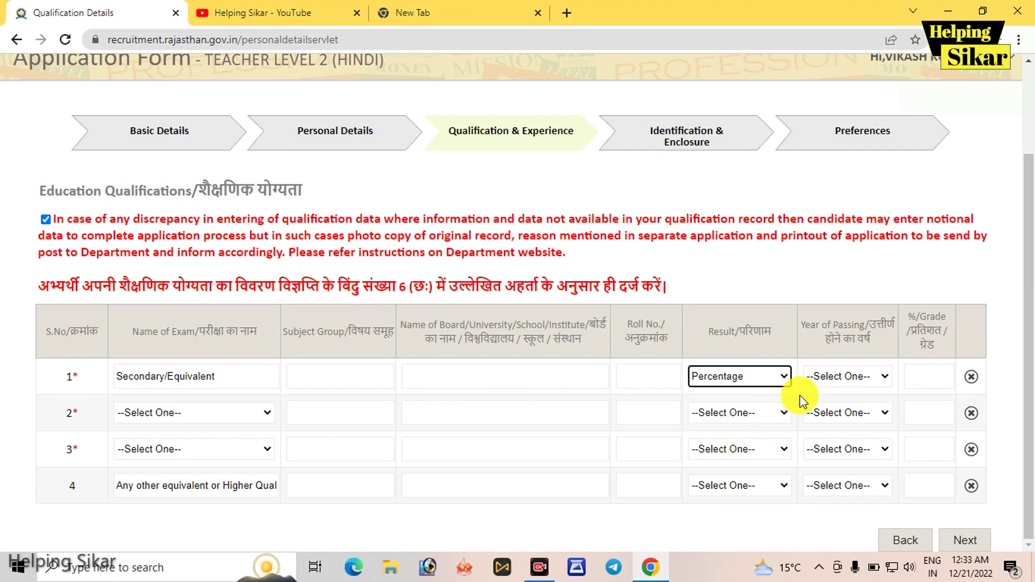
pyautogui.click(817, 382)
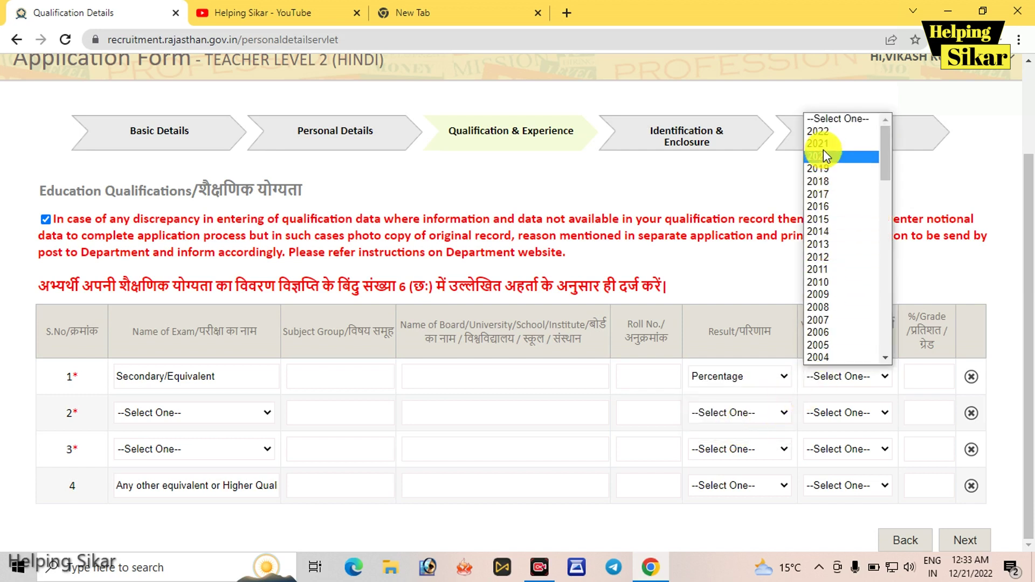
pyautogui.click(916, 373)
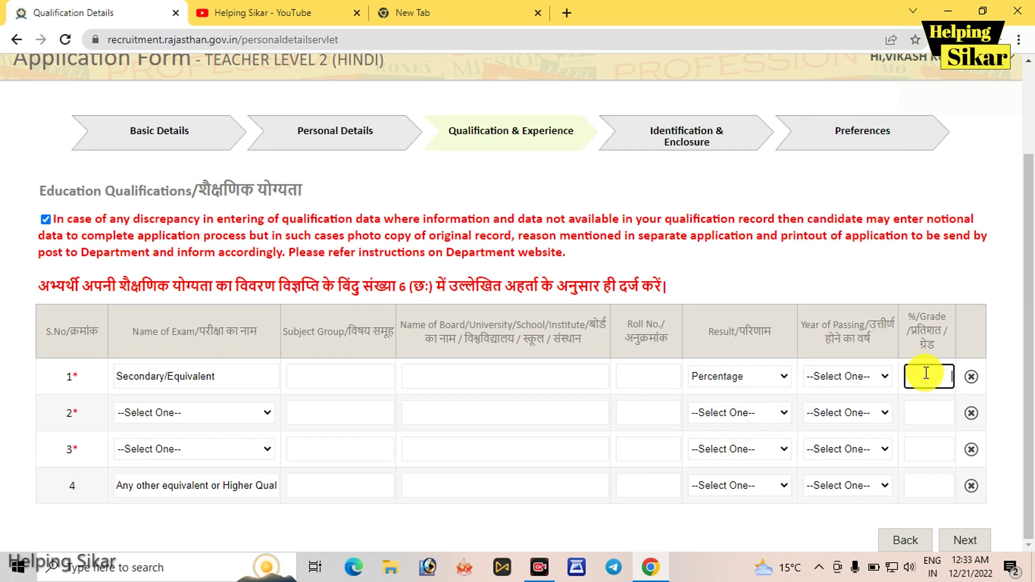
# Set the second qualification row to Post Graduation/Equivalent and go through its fields, choosing Percentage as the result type
pyautogui.click(132, 412)
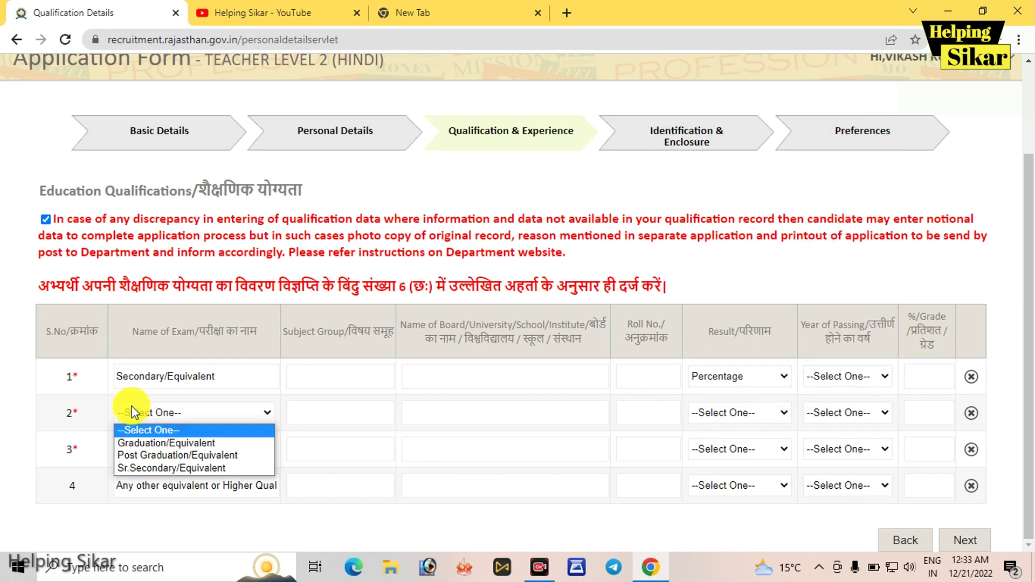
pyautogui.click(173, 456)
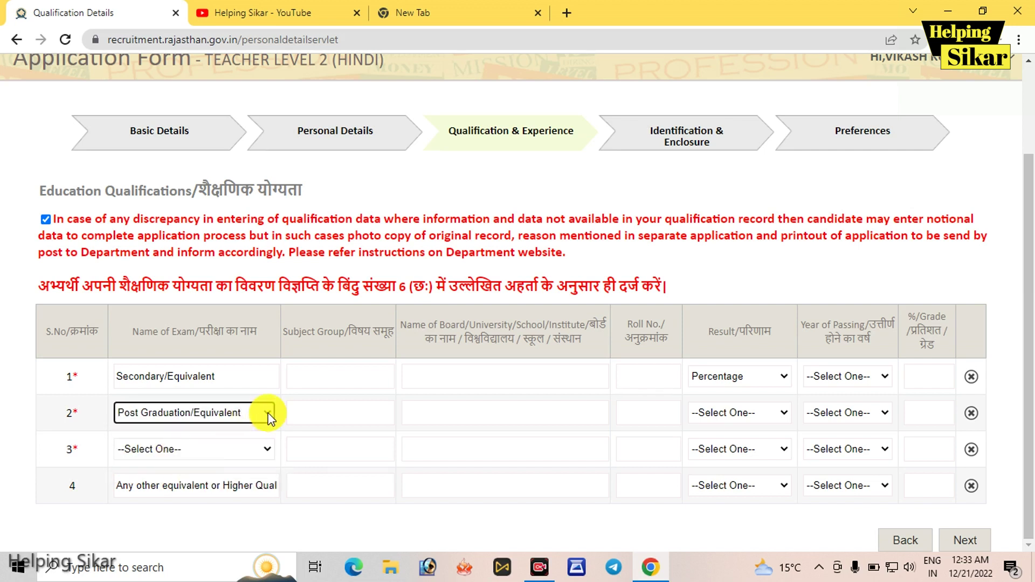
pyautogui.click(296, 412)
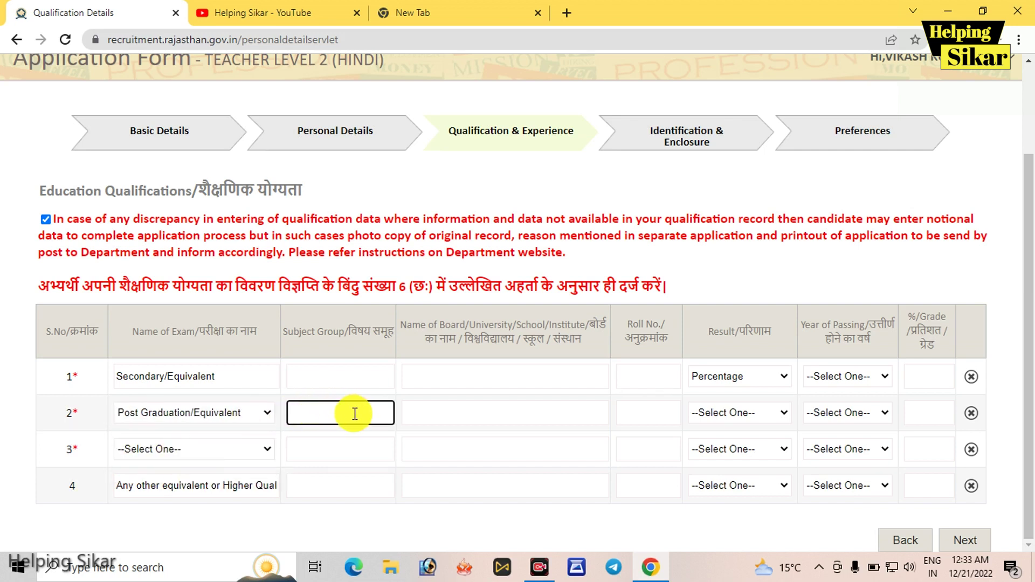
pyautogui.click(425, 418)
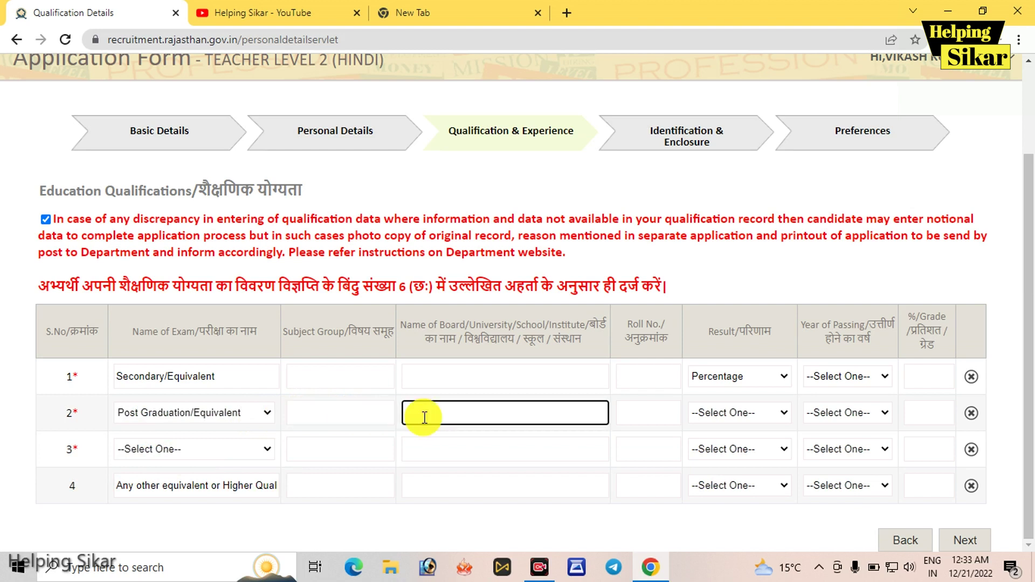
pyautogui.click(647, 411)
pyautogui.click(704, 412)
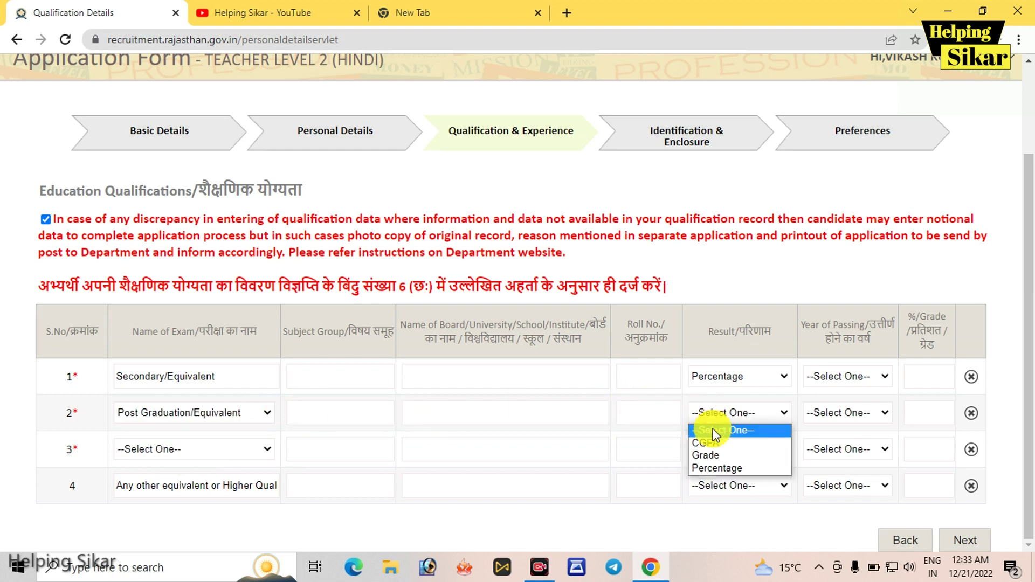
pyautogui.click(732, 463)
pyautogui.click(859, 412)
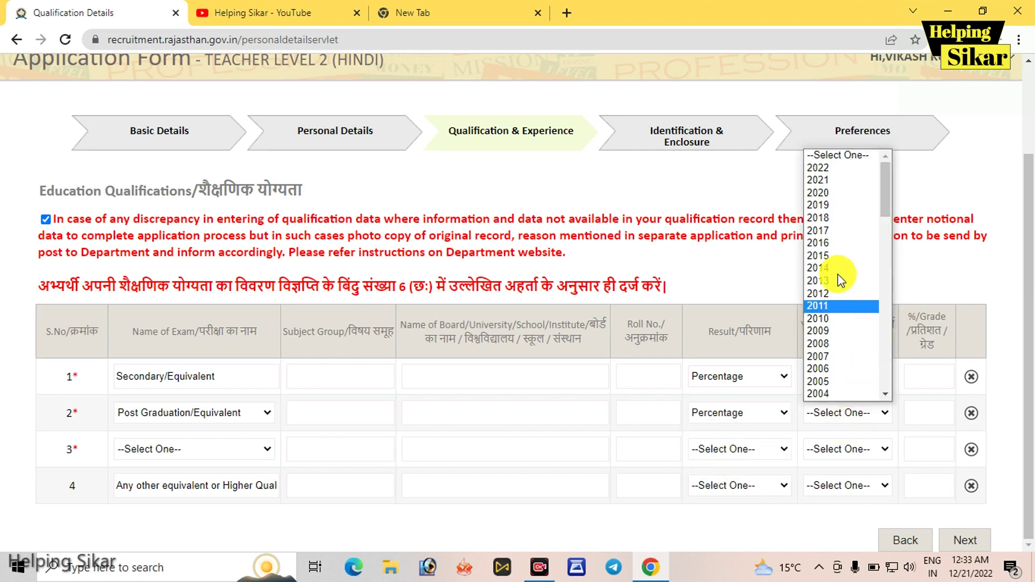
pyautogui.click(932, 406)
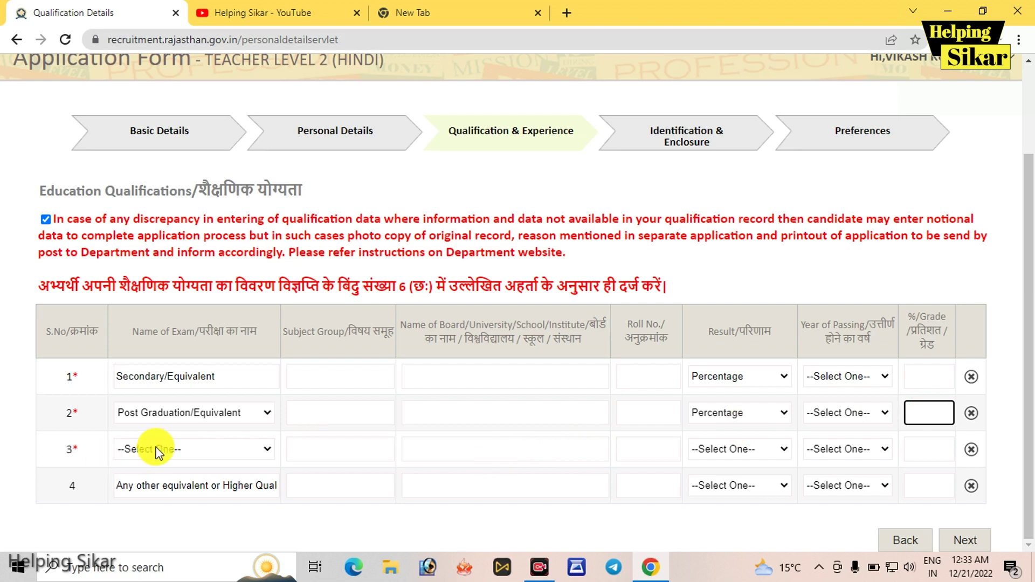
# Open the exam name choices for the third education qualification row
pyautogui.click(173, 441)
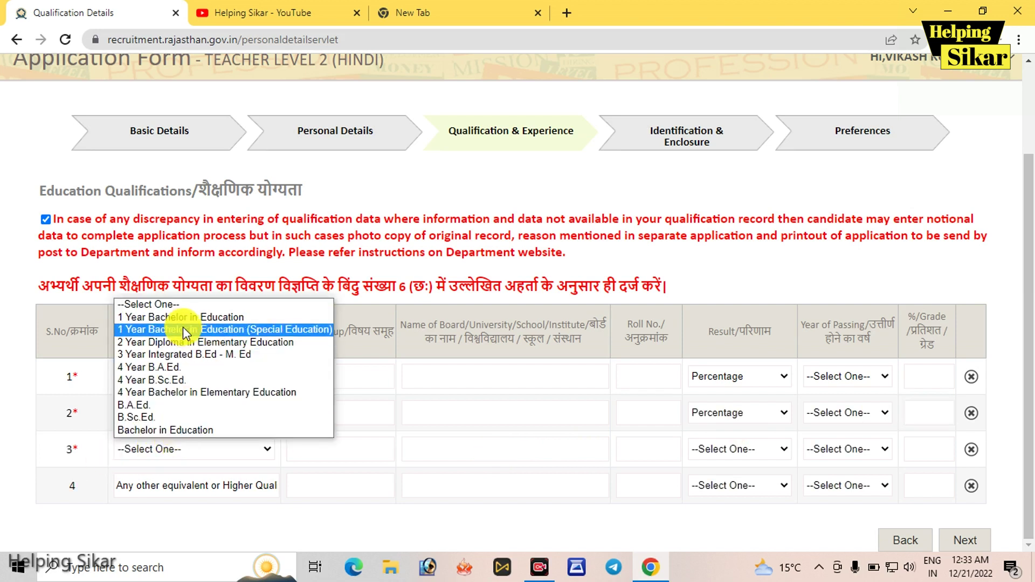